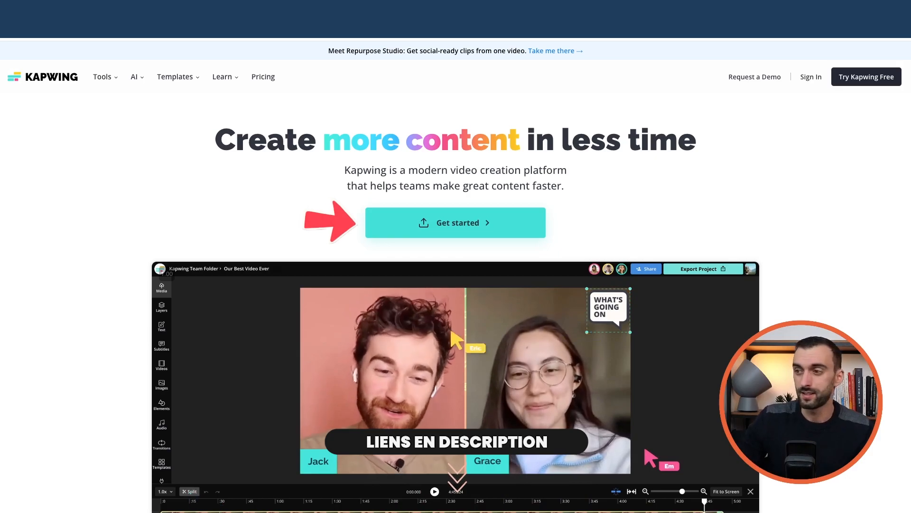
# Step: Look through the Kapwing homepage, examining the editor preview, customer logos, collaboration section and additional feature showcase
pyautogui.scroll(-1, 364, 226)
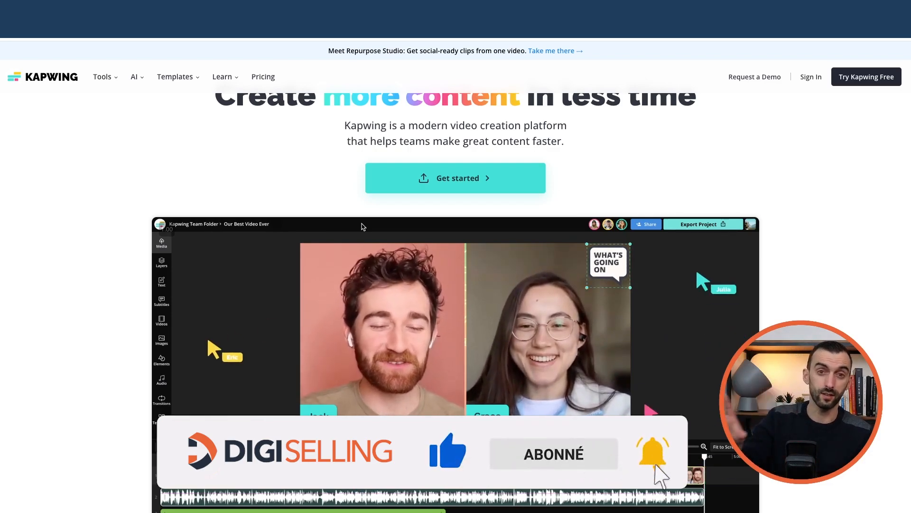
pyautogui.scroll(-2, 385, 231)
pyautogui.scroll(-2, 385, 231)
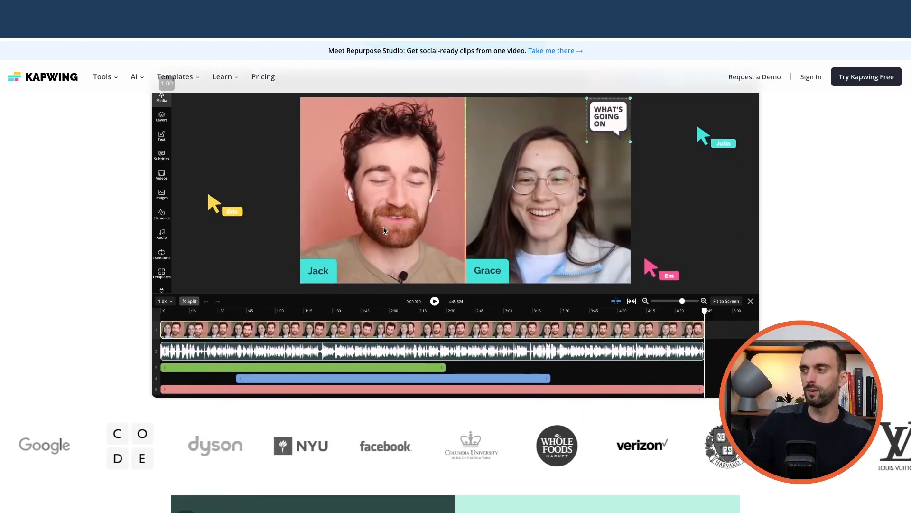
pyautogui.scroll(2, 407, 206)
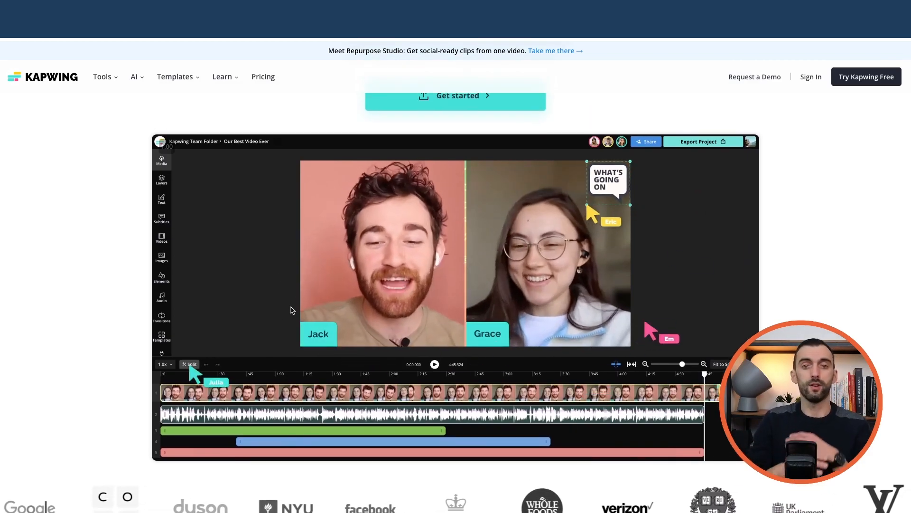
pyautogui.scroll(-6, 366, 355)
pyautogui.scroll(-10, 366, 355)
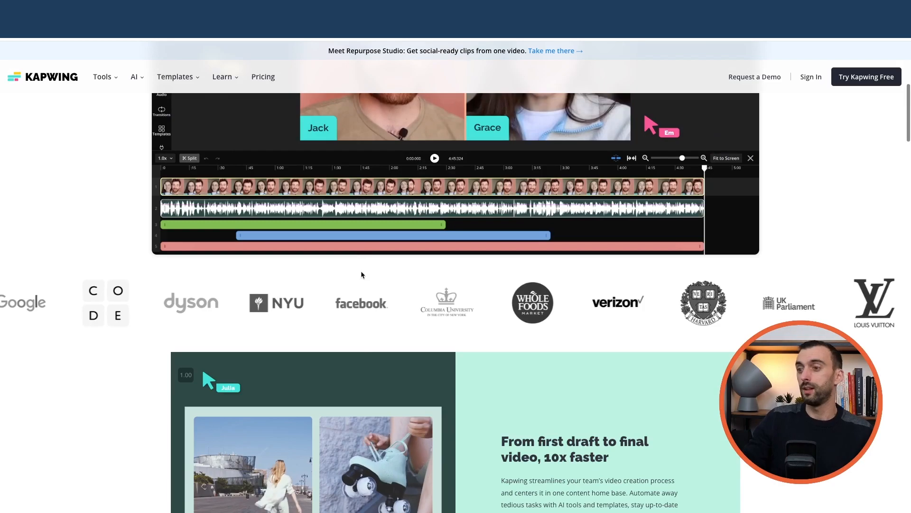
pyautogui.scroll(5, 365, 278)
pyautogui.scroll(5, 365, 278)
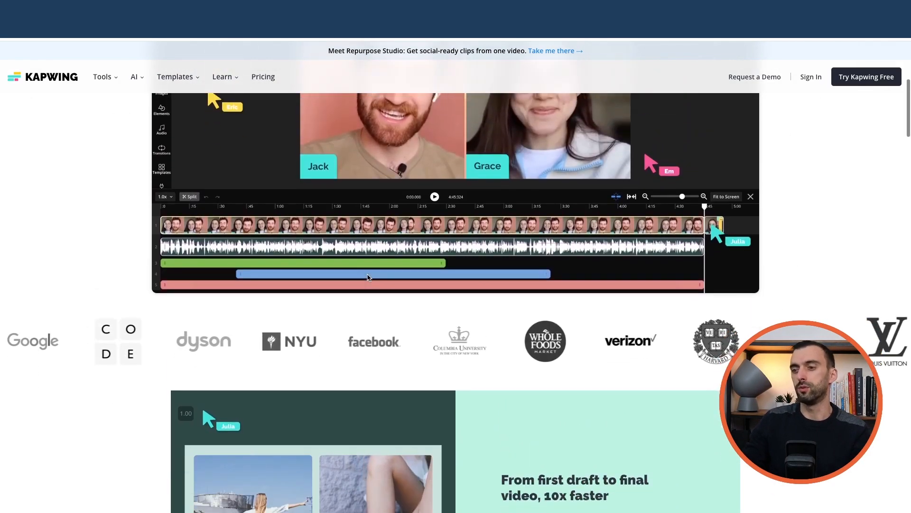
pyautogui.scroll(-15, 366, 273)
pyautogui.scroll(-9, 368, 277)
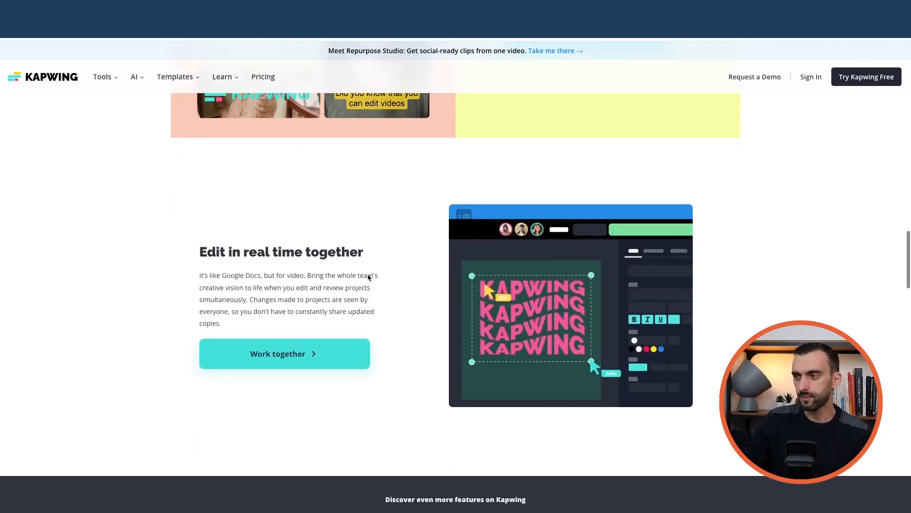
pyautogui.scroll(-3, 427, 278)
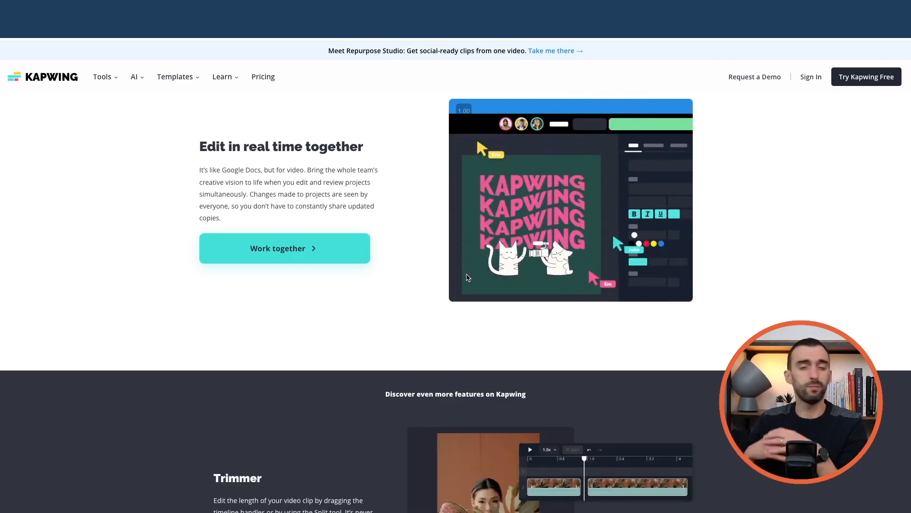
pyautogui.scroll(-5, 469, 277)
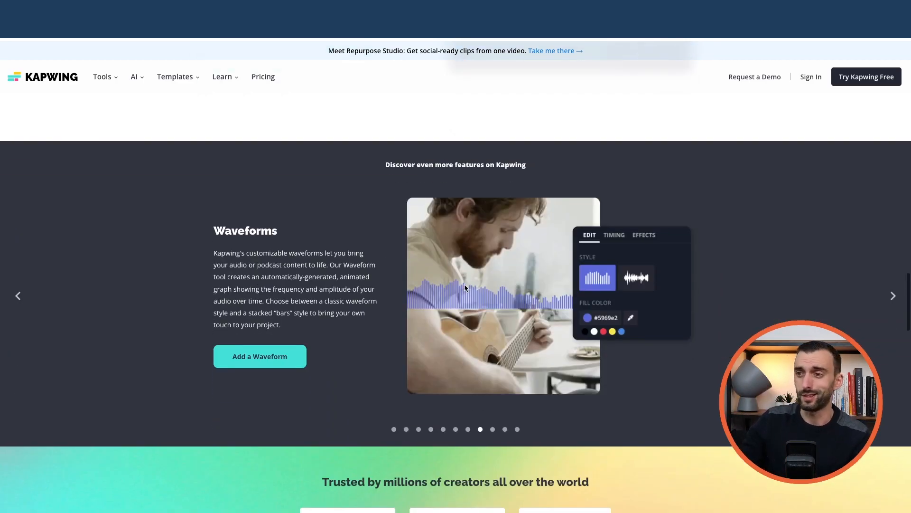
pyautogui.scroll(-15, 463, 288)
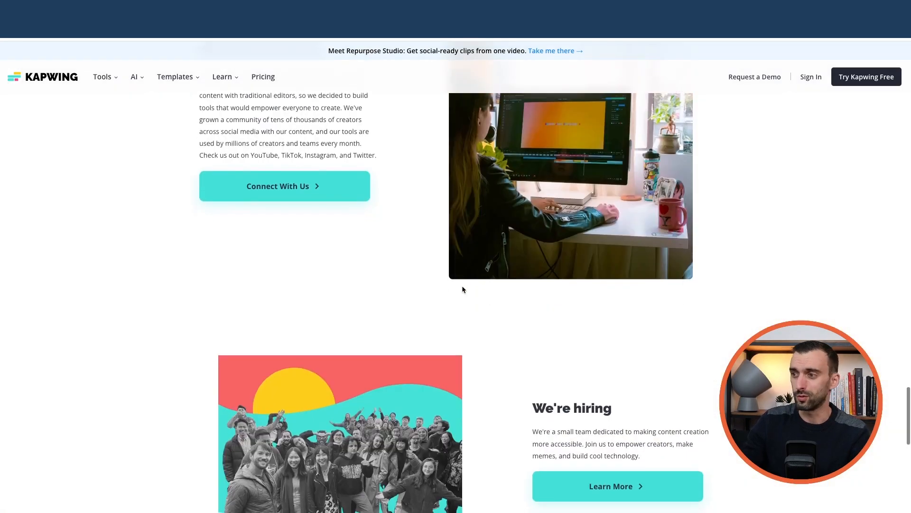
pyautogui.scroll(-3, 463, 288)
pyautogui.scroll(-1, 463, 288)
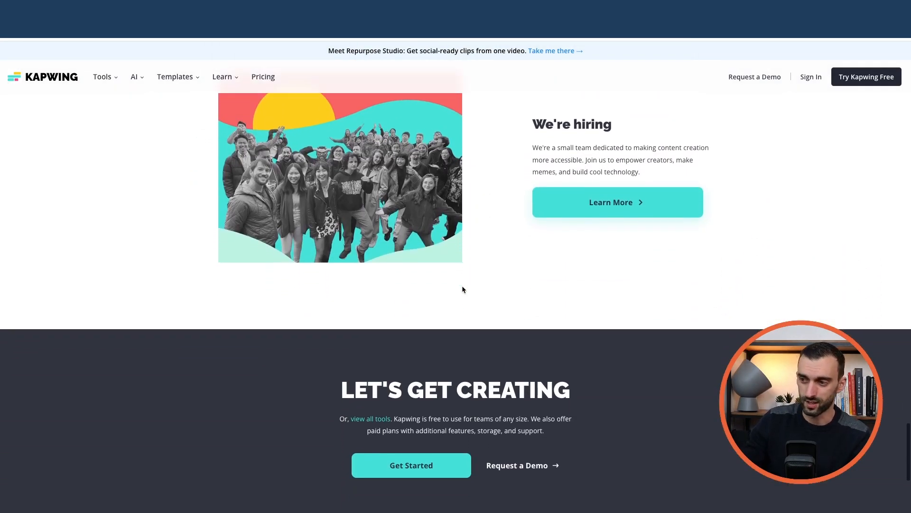
pyautogui.scroll(12, 462, 289)
pyautogui.scroll(15, 463, 289)
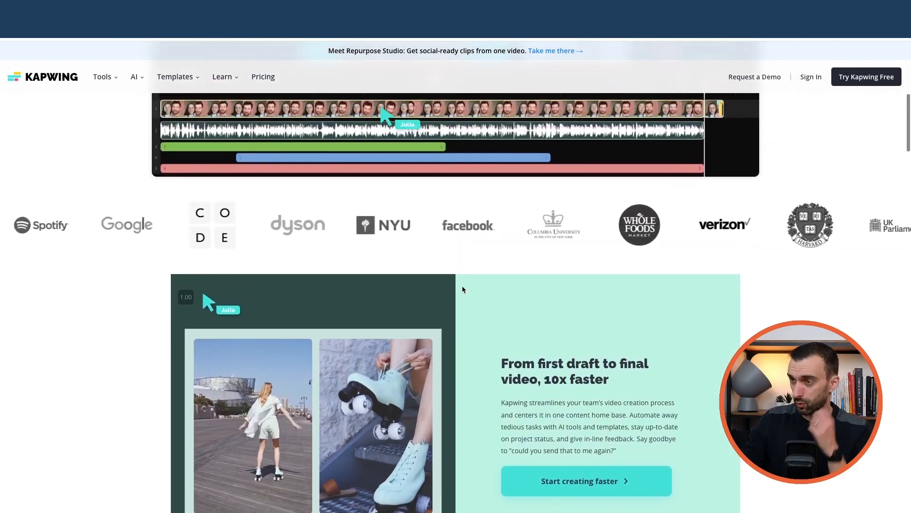
pyautogui.scroll(1, 463, 288)
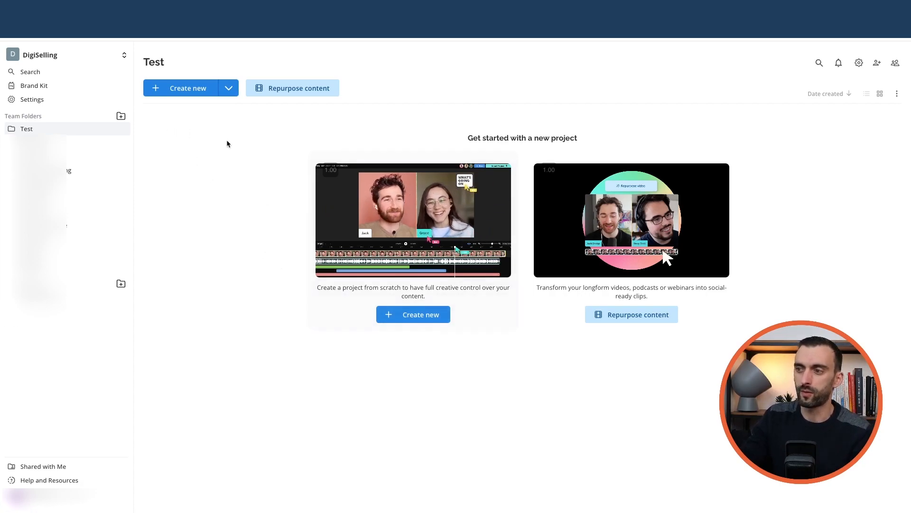
# Step: Create a new project with a blank 16:9 canvas and add the talking-head video from the account's own media library
pyautogui.click(413, 316)
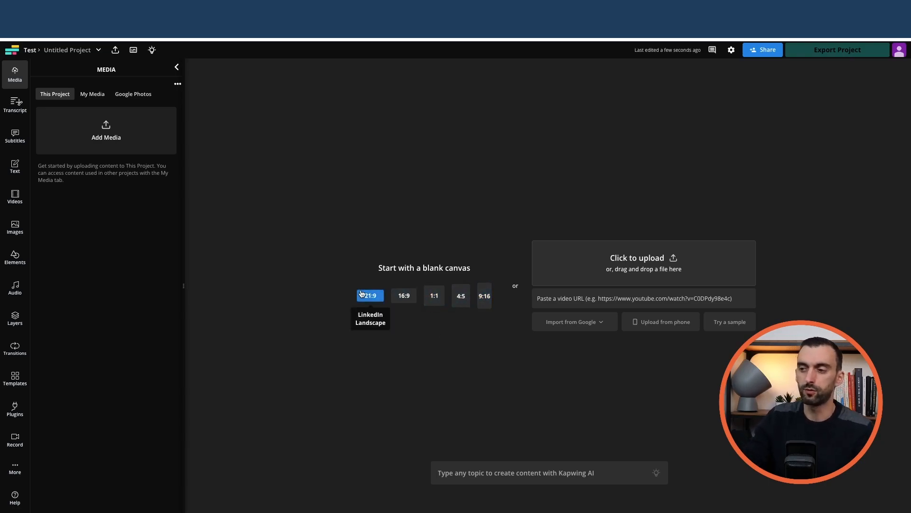
pyautogui.click(403, 296)
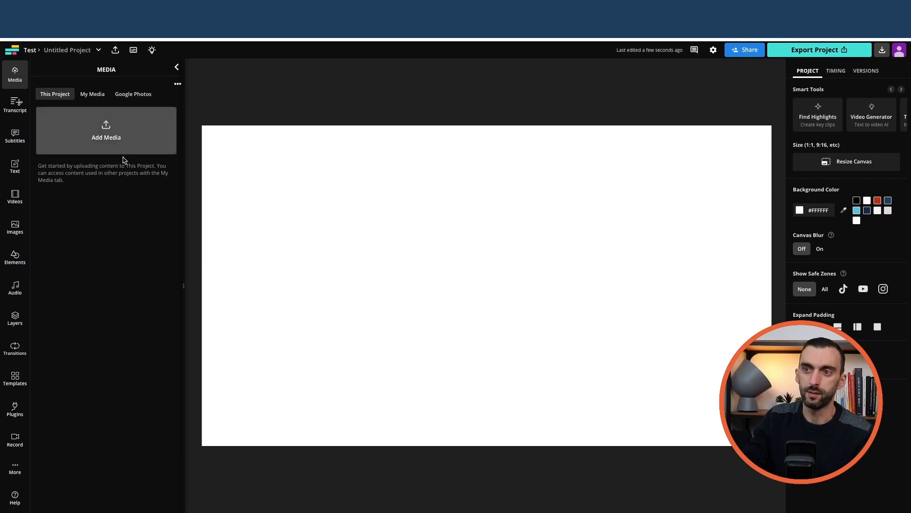
pyautogui.click(92, 94)
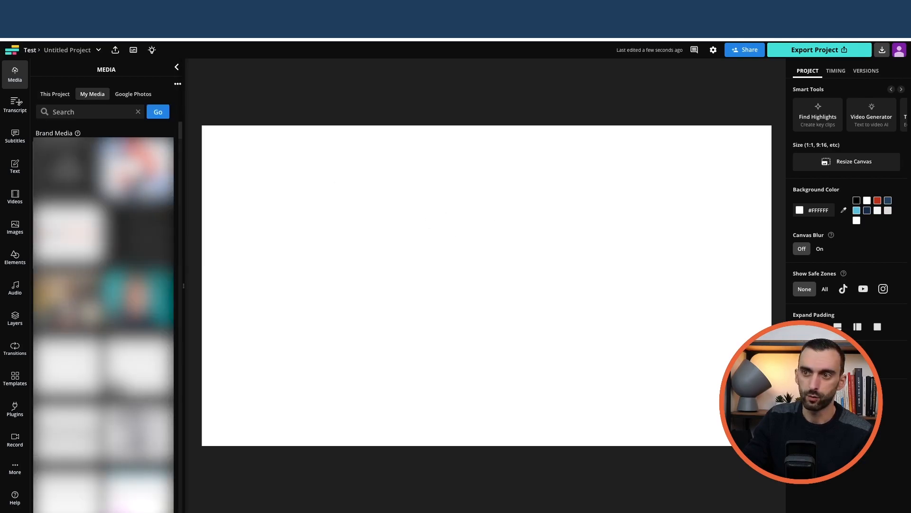
pyautogui.scroll(-5, 104, 303)
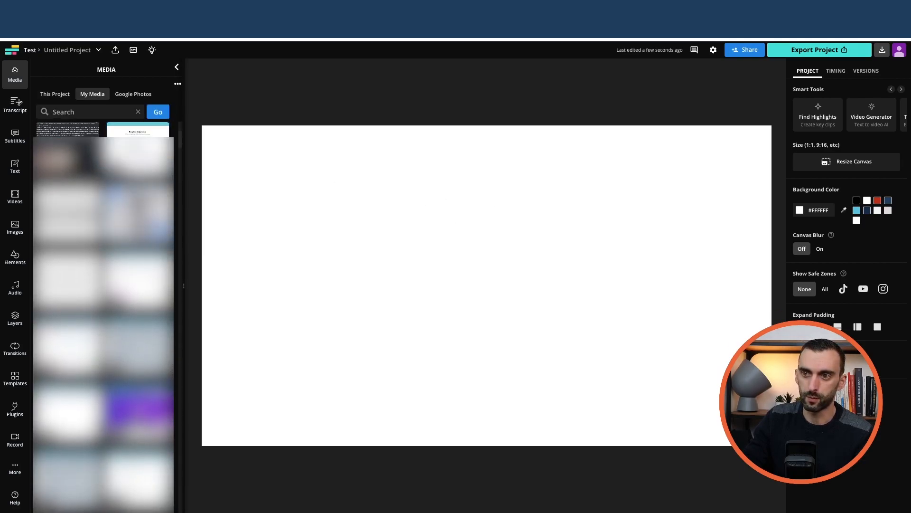
pyautogui.scroll(-6, 103, 318)
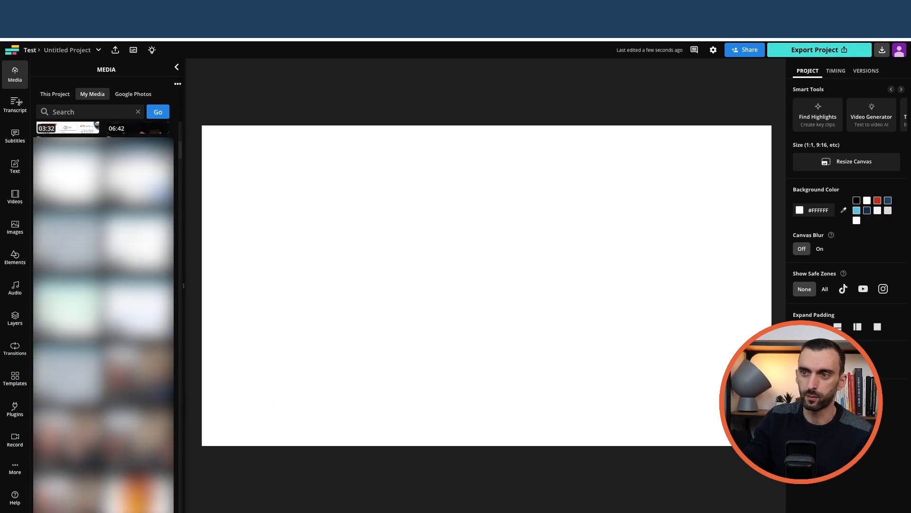
pyautogui.click(138, 177)
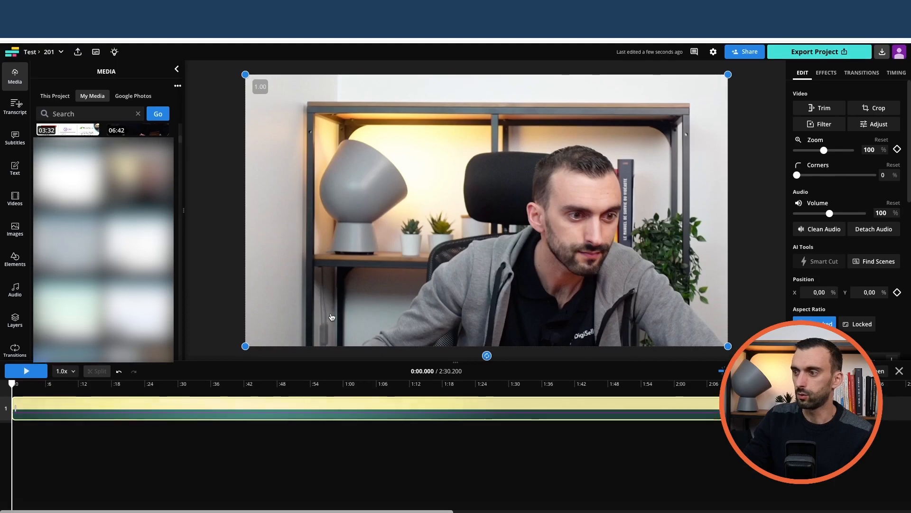
# Step: Insert the pancake photo from the food stock images at 0:10.240 on the timeline
pyautogui.moveTo(18, 384); pyautogui.dragTo(68, 382)
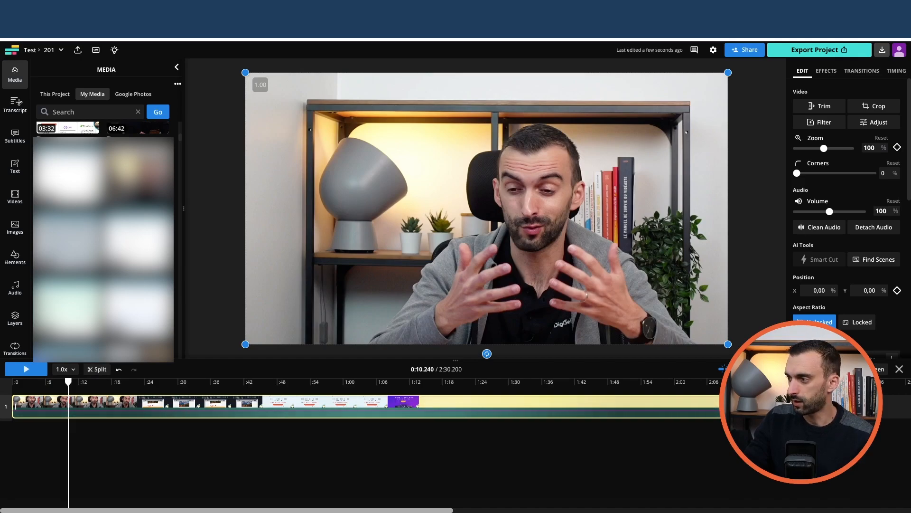
pyautogui.click(784, 368)
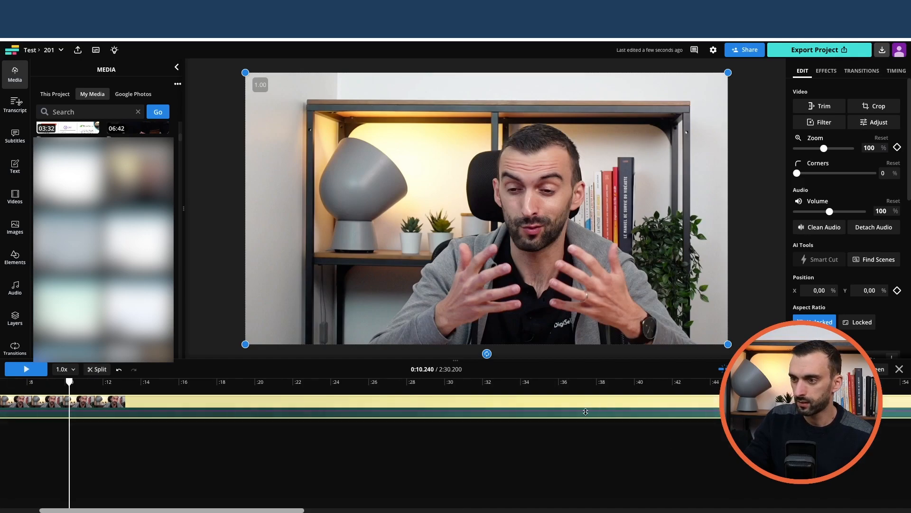
pyautogui.moveTo(266, 510); pyautogui.dragTo(152, 508)
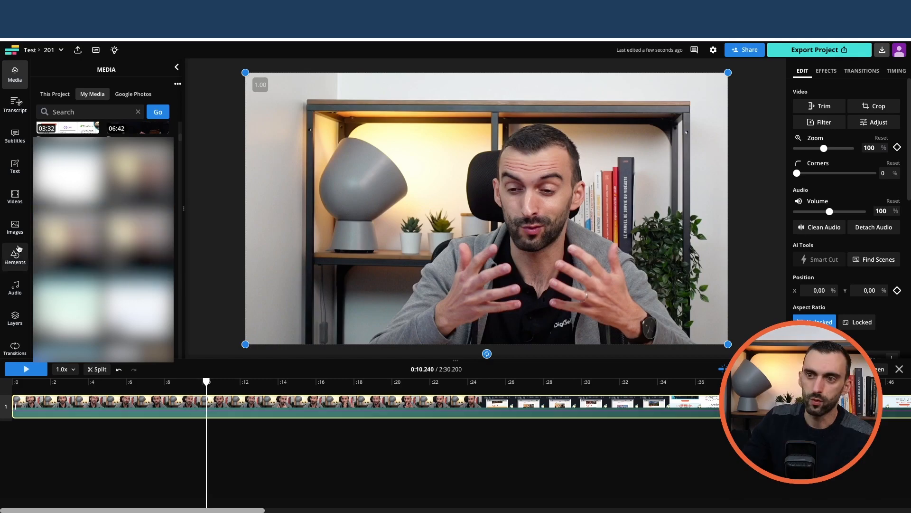
pyautogui.click(12, 228)
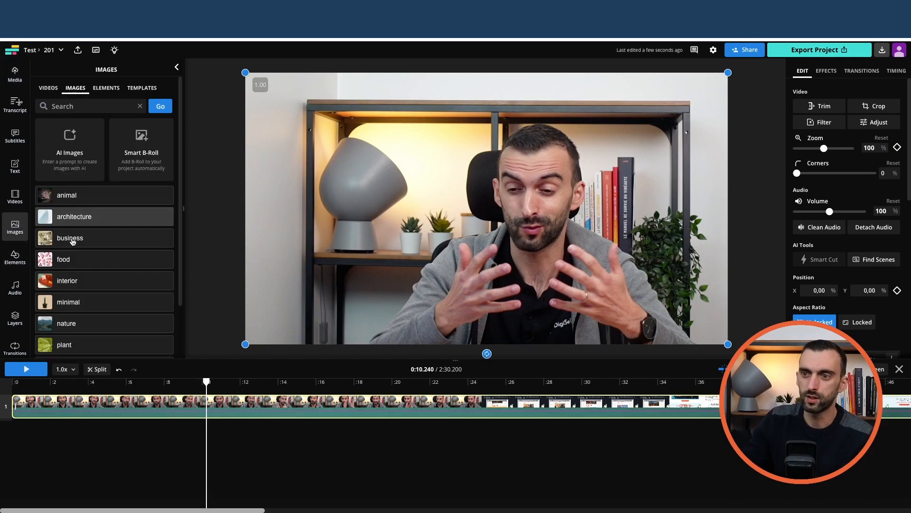
pyautogui.click(62, 259)
pyautogui.moveTo(135, 161)
pyautogui.mouseDown()
pyautogui.moveTo(224, 172)
pyautogui.moveTo(324, 205)
pyautogui.moveTo(100, 181)
pyautogui.moveTo(130, 161)
pyautogui.mouseUp()
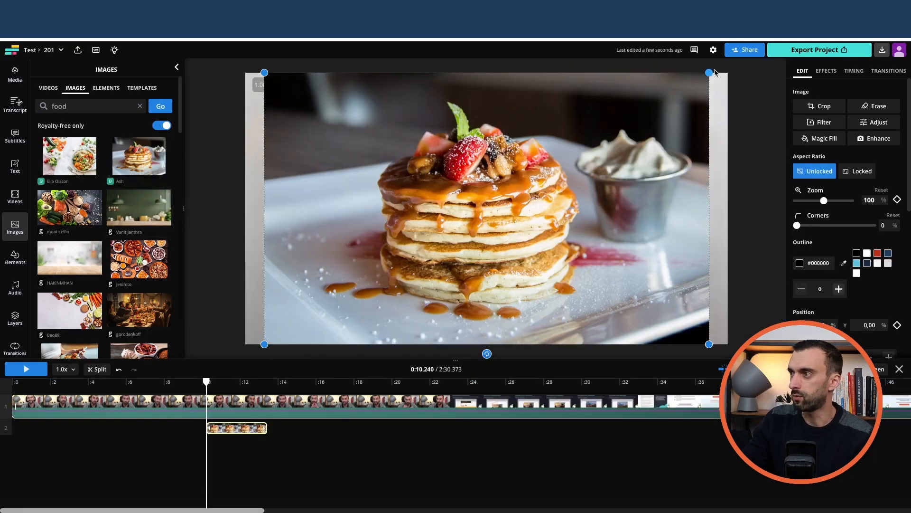
# Step: Shrink the pancake image to about a quarter of the canvas width and place it in the canvas's upper-right area, beside the speaker's head
pyautogui.moveTo(704, 79); pyautogui.dragTo(534, 190)
pyautogui.moveTo(467, 233); pyautogui.dragTo(589, 177)
pyautogui.moveTo(665, 125); pyautogui.dragTo(559, 200)
pyautogui.moveTo(503, 246); pyautogui.dragTo(664, 153)
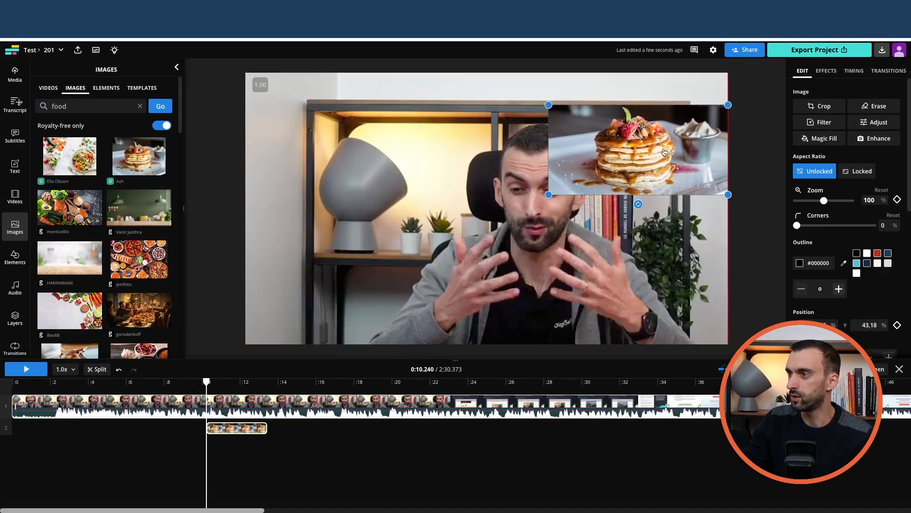
pyautogui.moveTo(726, 107); pyautogui.dragTo(670, 133)
pyautogui.click(612, 195)
pyautogui.moveTo(637, 171); pyautogui.dragTo(676, 141)
# Step: Shorten the pancake image's clip on the timeline so it lasts about 2 seconds
pyautogui.moveTo(262, 427)
pyautogui.mouseDown()
pyautogui.moveTo(227, 427)
pyautogui.moveTo(244, 429)
pyautogui.mouseUp()
pyautogui.click(246, 431)
pyautogui.click(230, 430)
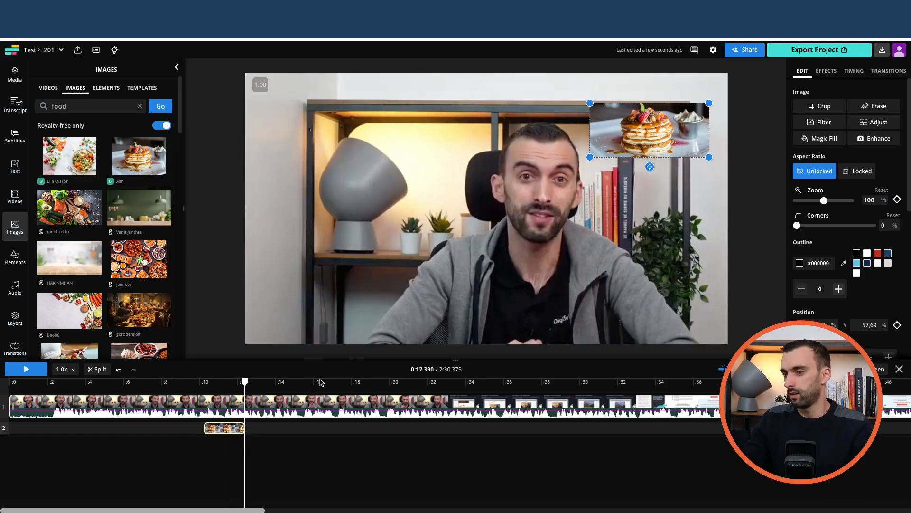
# Step: Split the video at 0:02.225, delete the opening segment and close the gap it leaves
pyautogui.moveTo(251, 383); pyautogui.dragTo(50, 390)
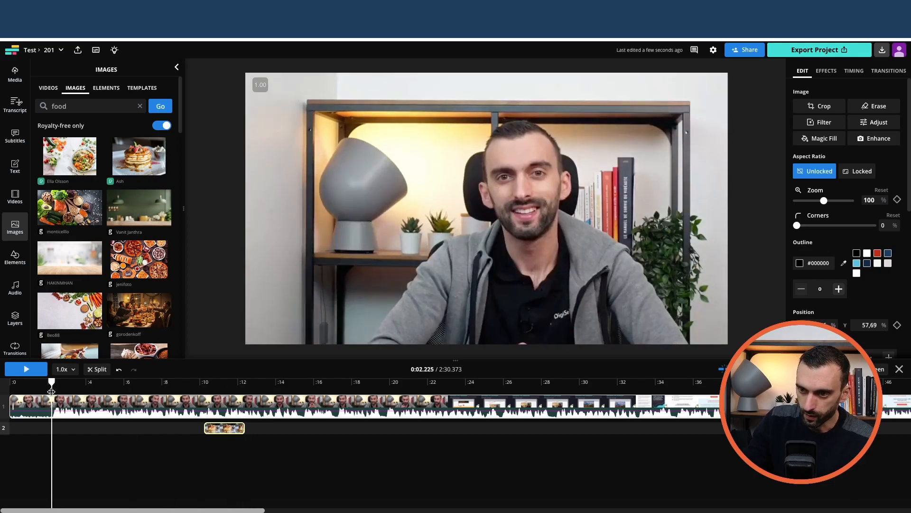
pyautogui.click(102, 372)
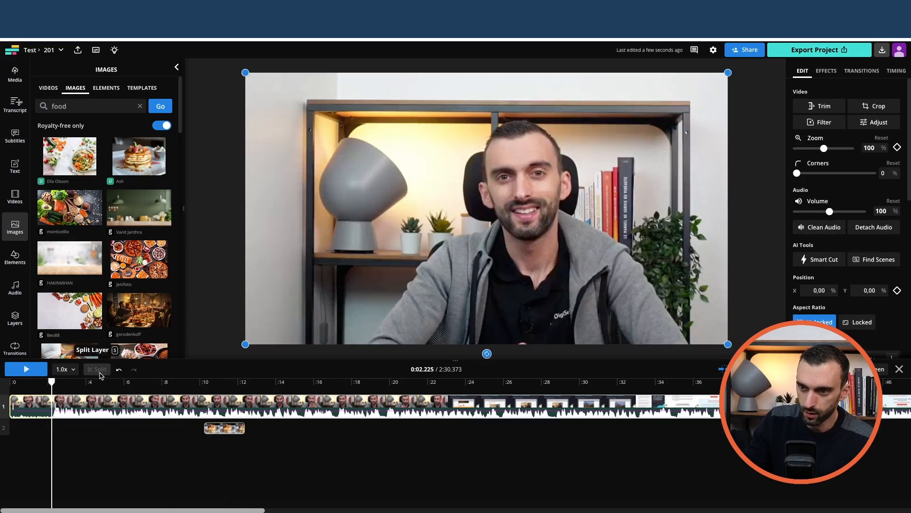
pyautogui.rightClick(32, 404)
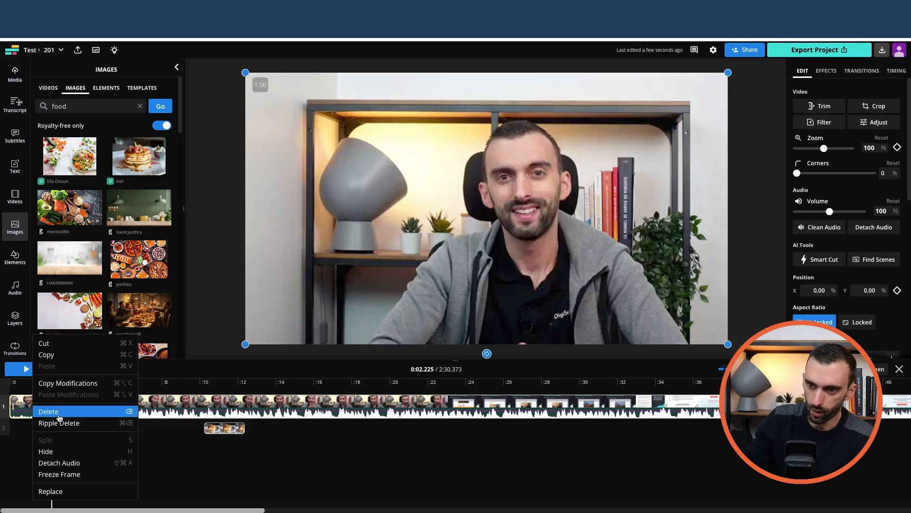
pyautogui.click(21, 403)
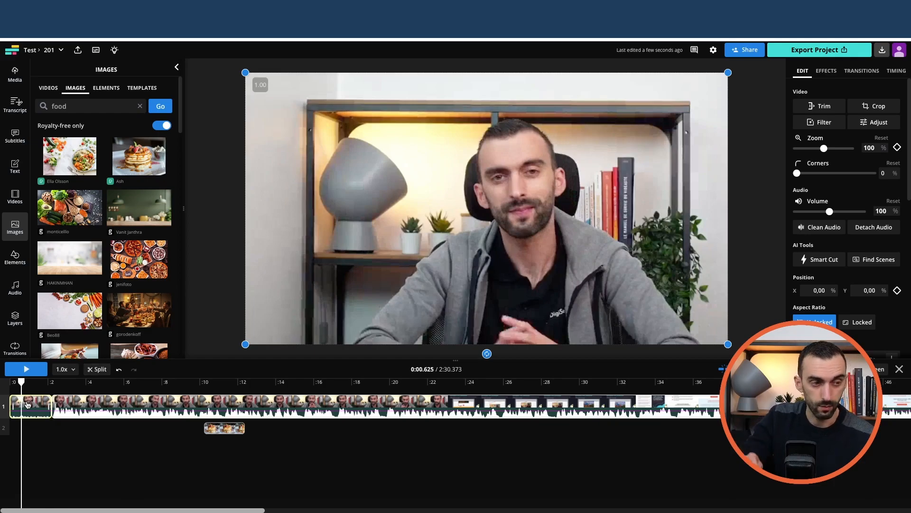
pyautogui.press('Delete')
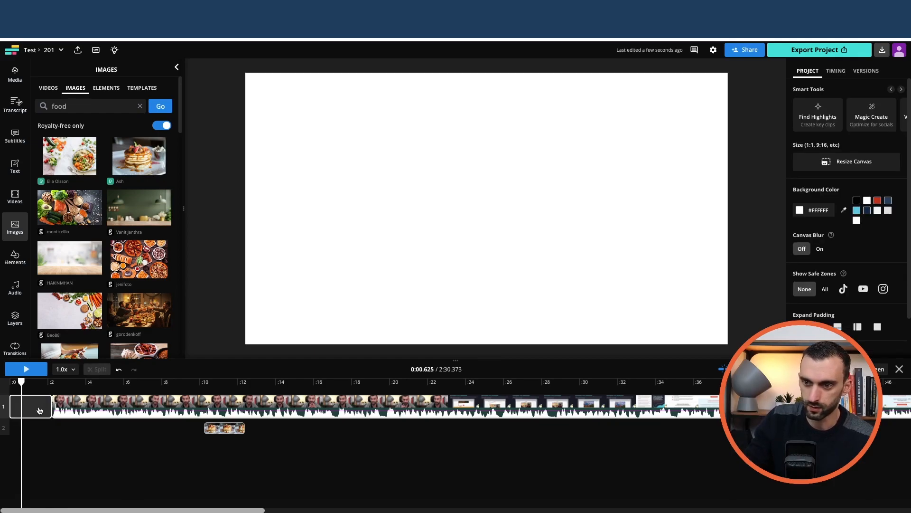
pyautogui.press('Delete')
# Step: Generate automatic subtitles for the video with French as the original language and no translation
pyautogui.moveTo(8, 381); pyautogui.dragTo(319, 381)
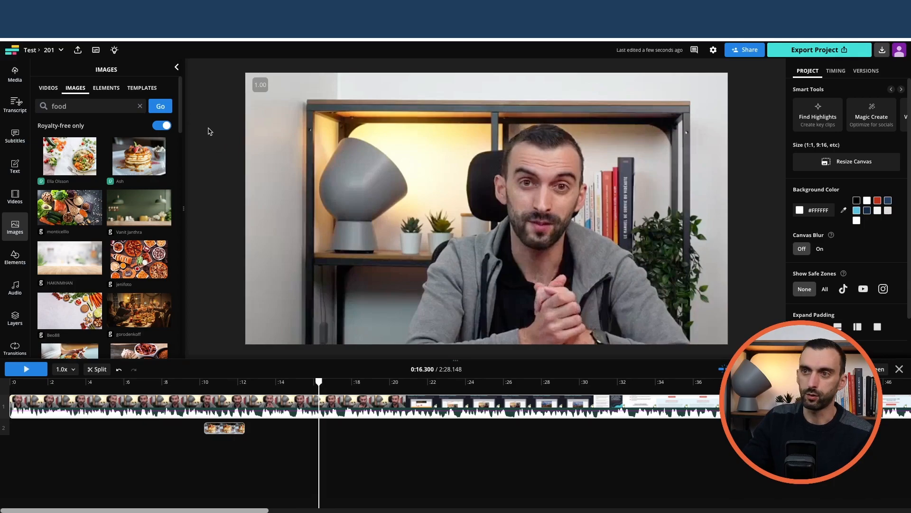
pyautogui.click(15, 105)
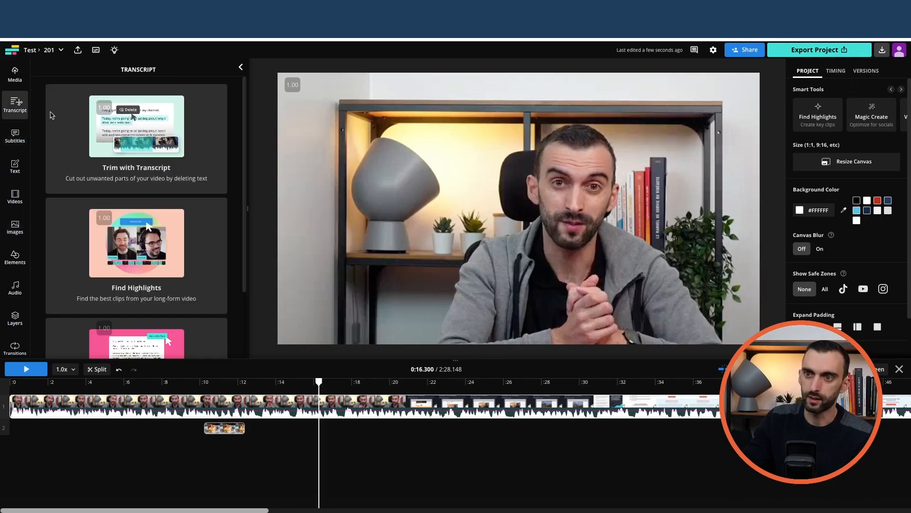
pyautogui.click(15, 138)
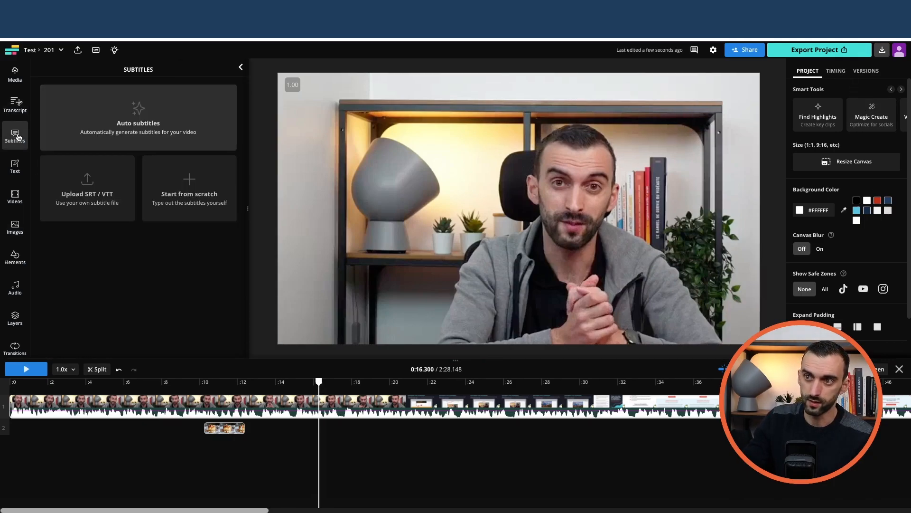
pyautogui.click(136, 123)
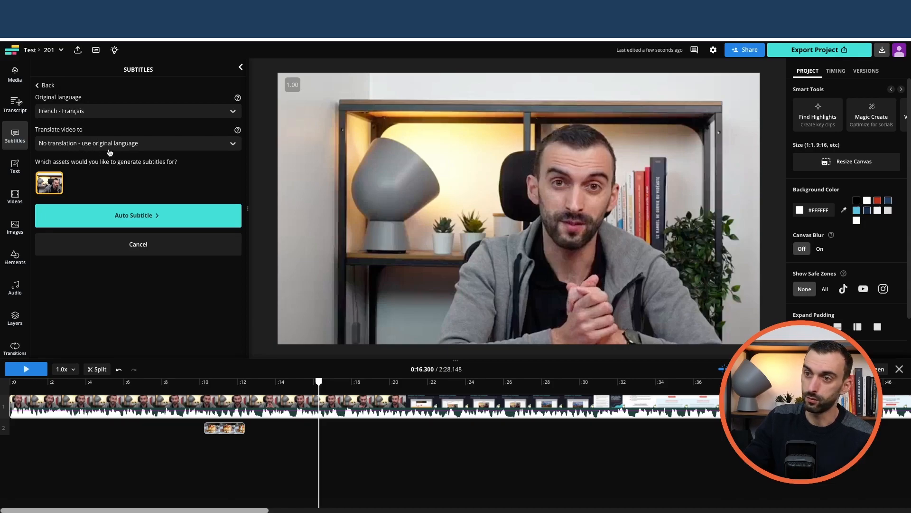
pyautogui.click(145, 217)
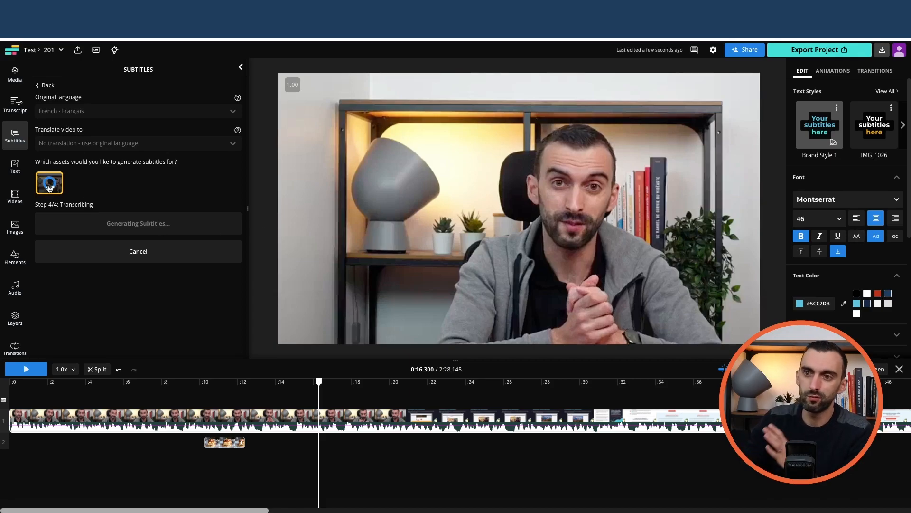
# Step: Browse the ready-made text styles and templates available for the project
pyautogui.click(15, 166)
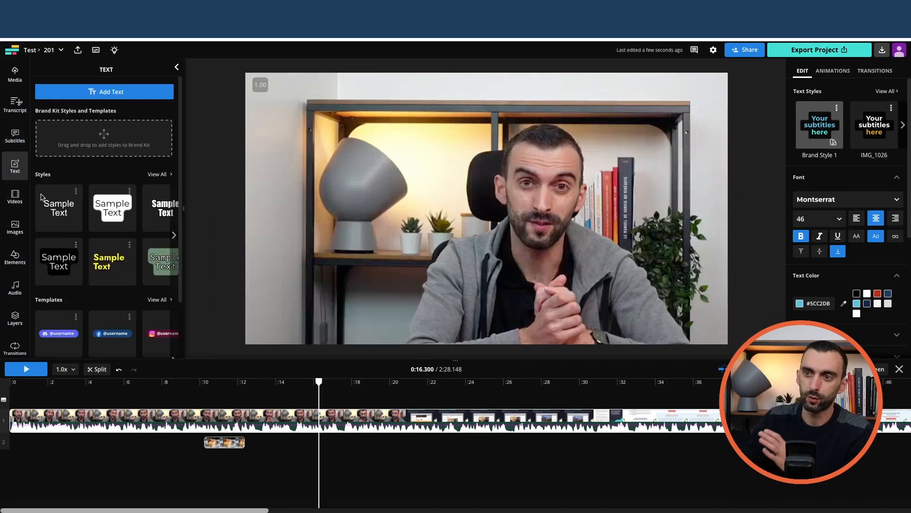
pyautogui.scroll(-3, 124, 289)
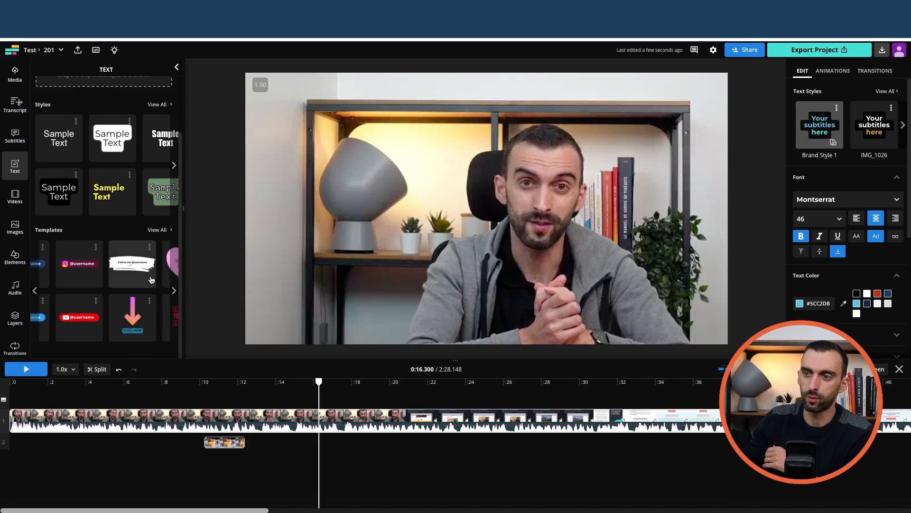
pyautogui.scroll(3, 149, 279)
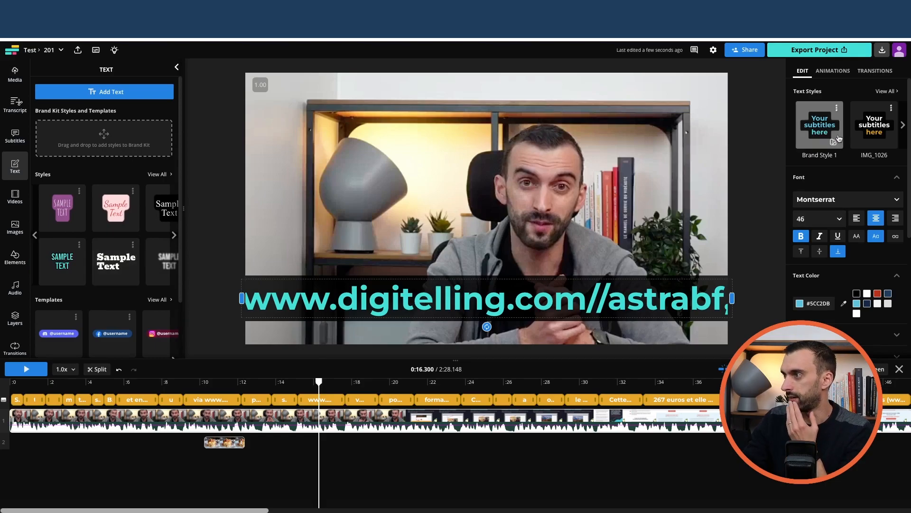
# Step: Reduce the subtitle font size to 11, raise it to 14, and preview the subtitles from the start of the video
pyautogui.click(829, 220)
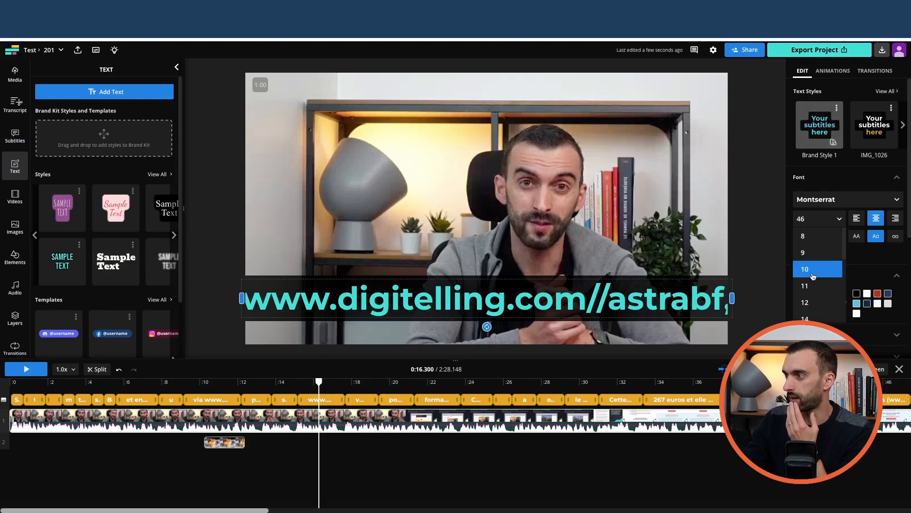
pyautogui.click(814, 284)
pyautogui.moveTo(317, 383); pyautogui.dragTo(8, 382)
pyautogui.click(10, 373)
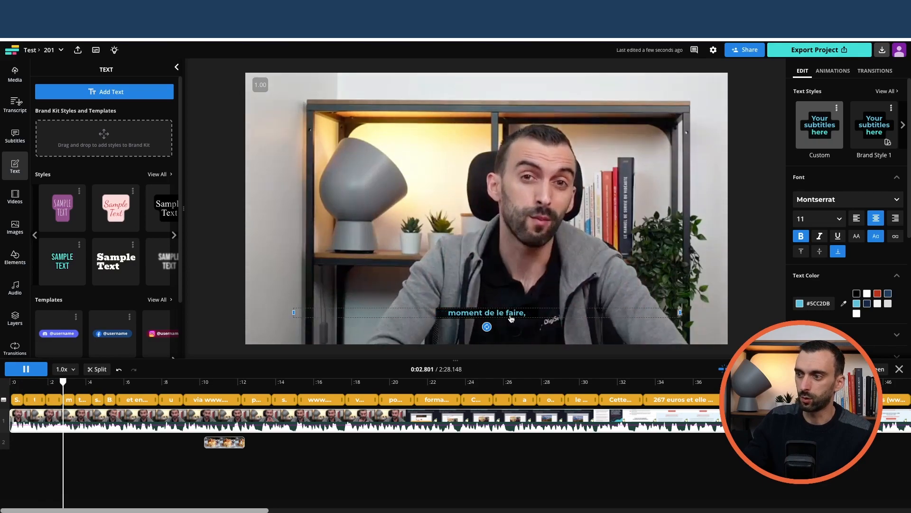
pyautogui.press('space')
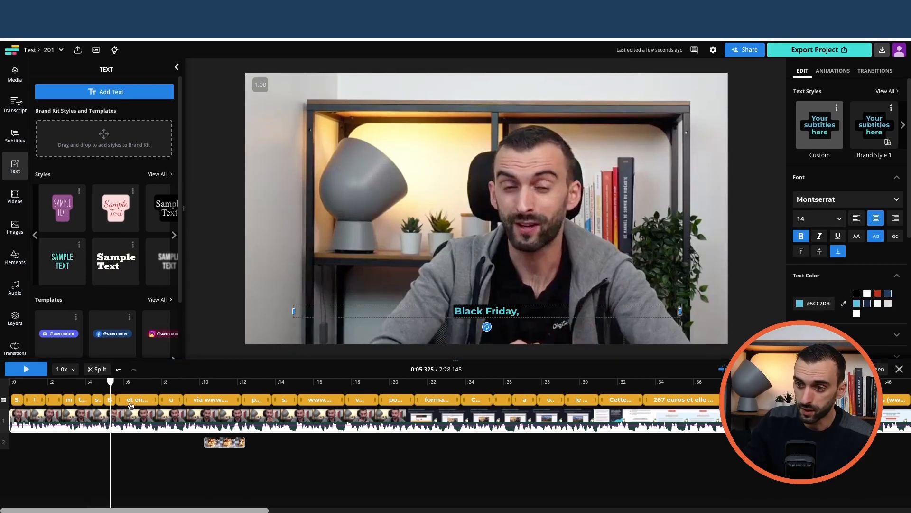
# Step: Select the subtitle "et en plus d'avoir Astra avec" and check the transcribed lines and their timings in the subtitle list
pyautogui.click(132, 400)
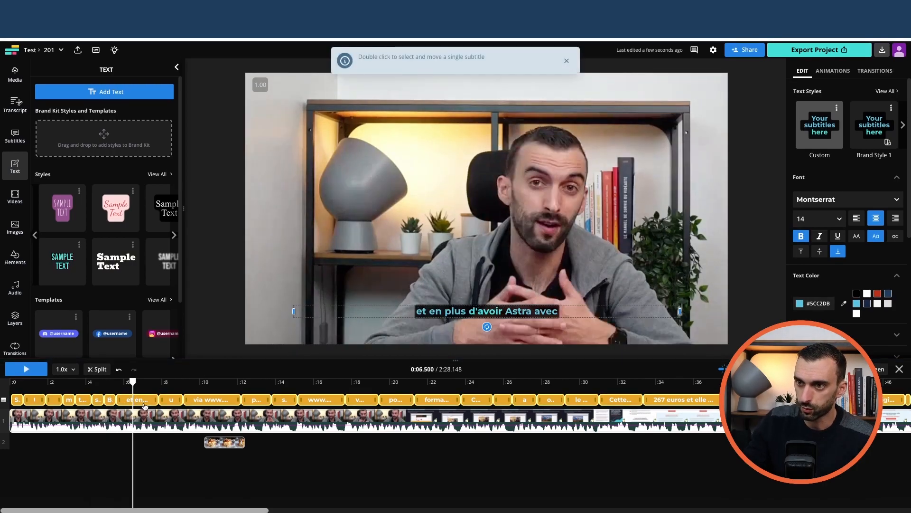
pyautogui.doubleClick(148, 404)
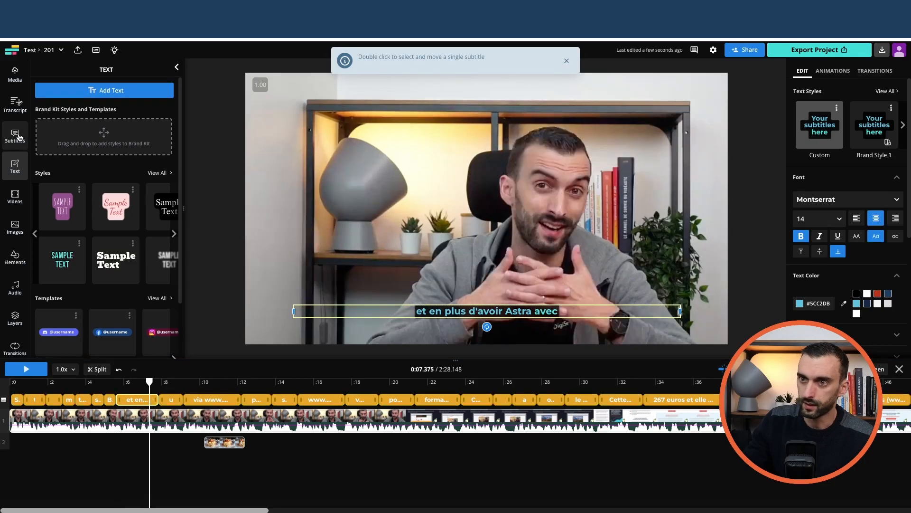
pyautogui.click(14, 135)
pyautogui.scroll(2, 102, 180)
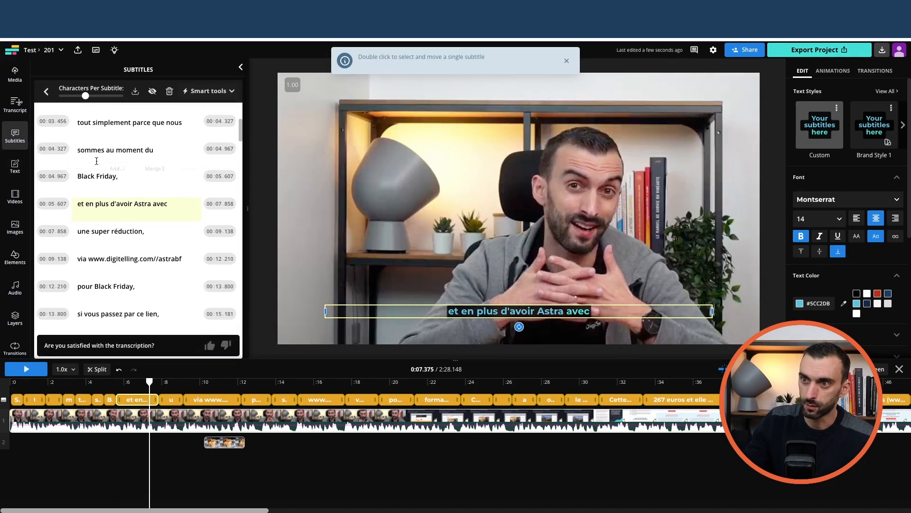
pyautogui.scroll(-2, 142, 216)
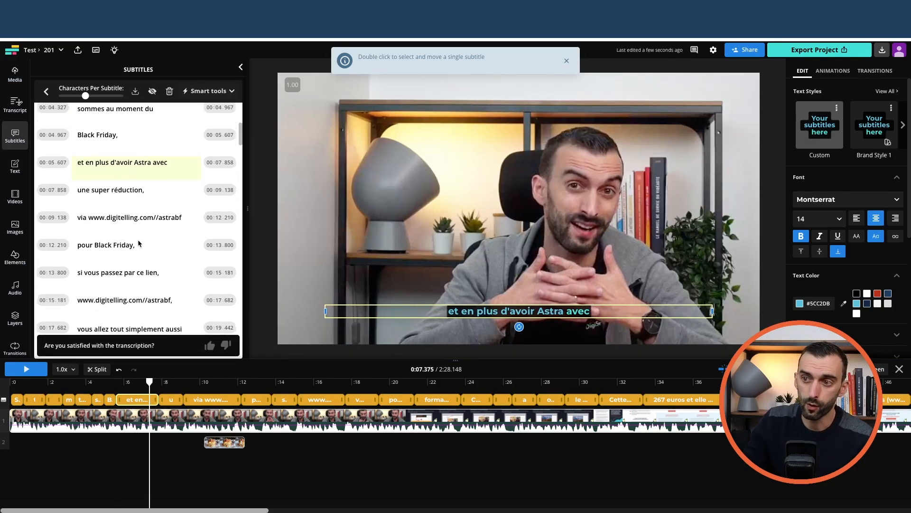
pyautogui.moveTo(125, 218)
pyautogui.scroll(-1, 114, 223)
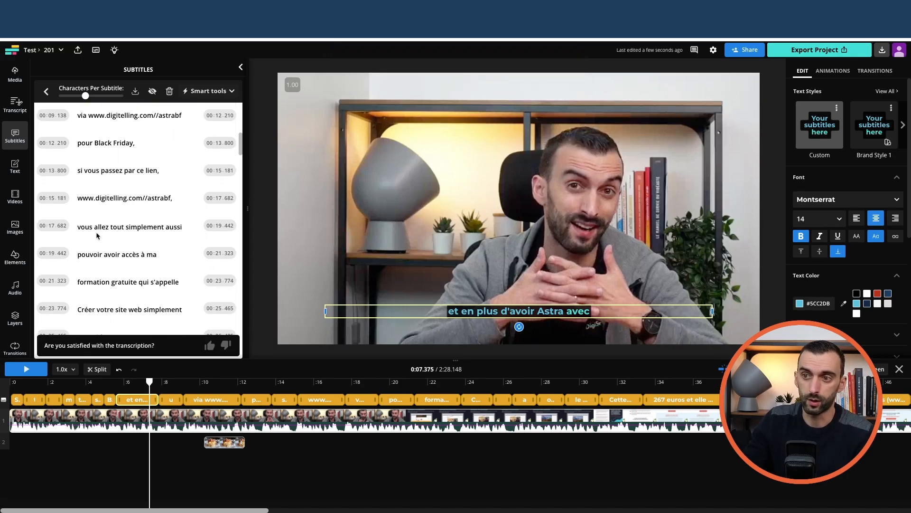
pyautogui.scroll(-1, 102, 253)
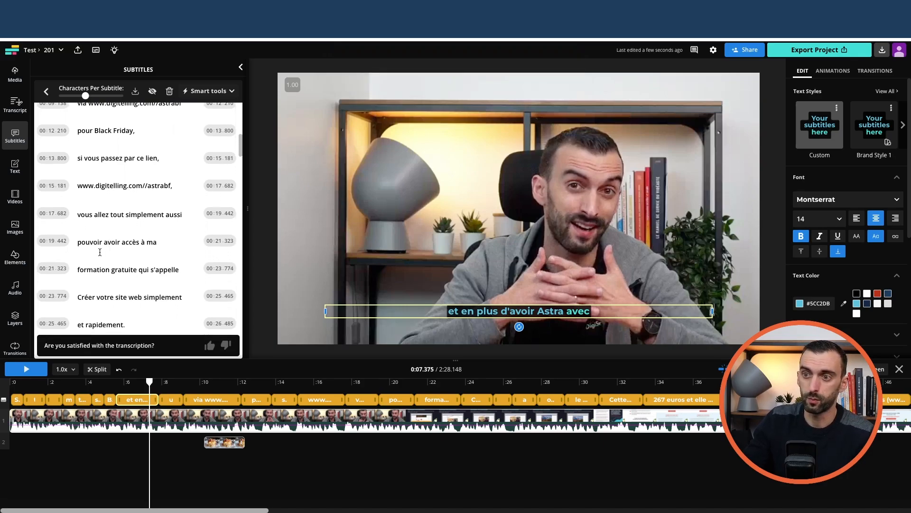
pyautogui.scroll(-5, 143, 242)
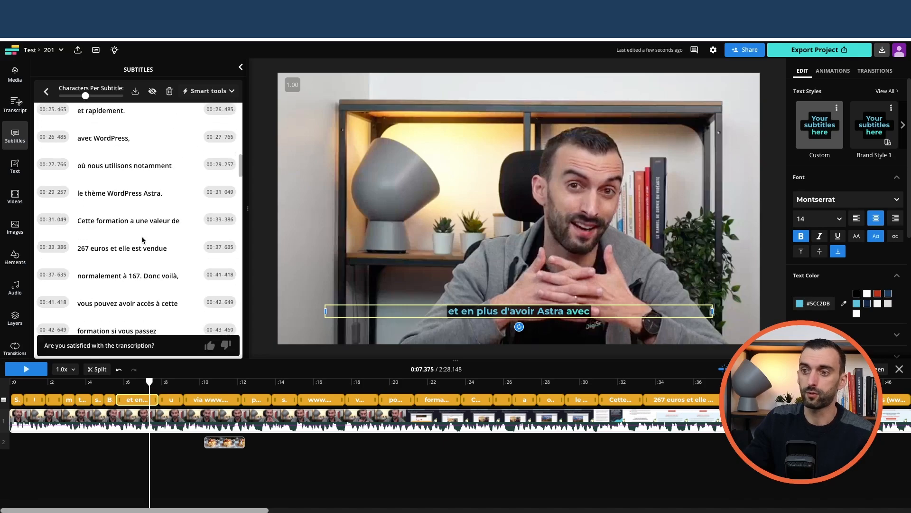
pyautogui.scroll(-4, 128, 197)
pyautogui.scroll(-5, 129, 197)
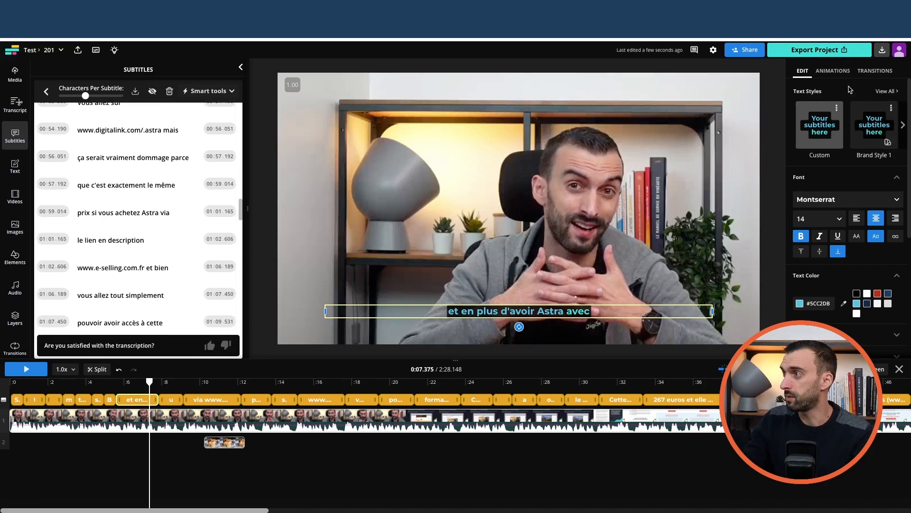
# Step: Apply the Pop Art style to the subtitles and preview it on the playing video
pyautogui.click(885, 91)
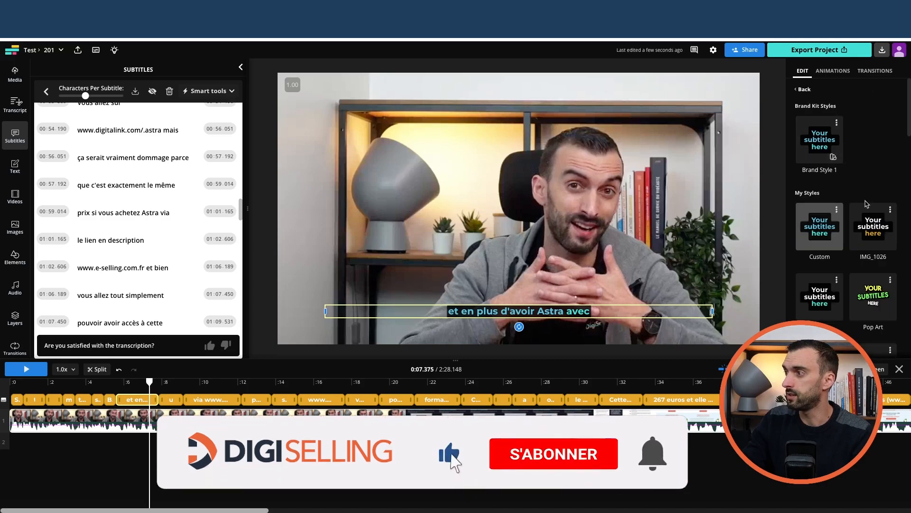
pyautogui.scroll(-2, 862, 198)
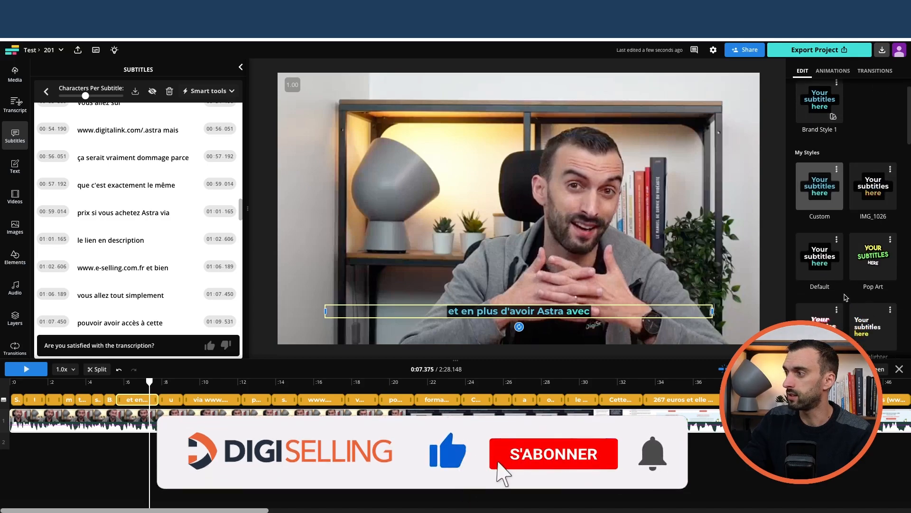
pyautogui.click(879, 240)
pyautogui.press('space')
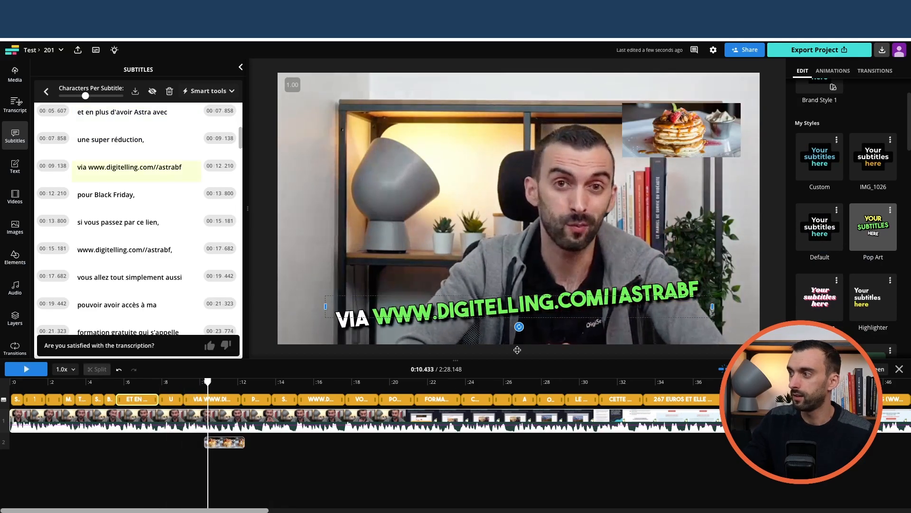
# Step: Apply the Default style to the subtitles, preview it, and set the animation's active text color to red #BB311B
pyautogui.click(820, 240)
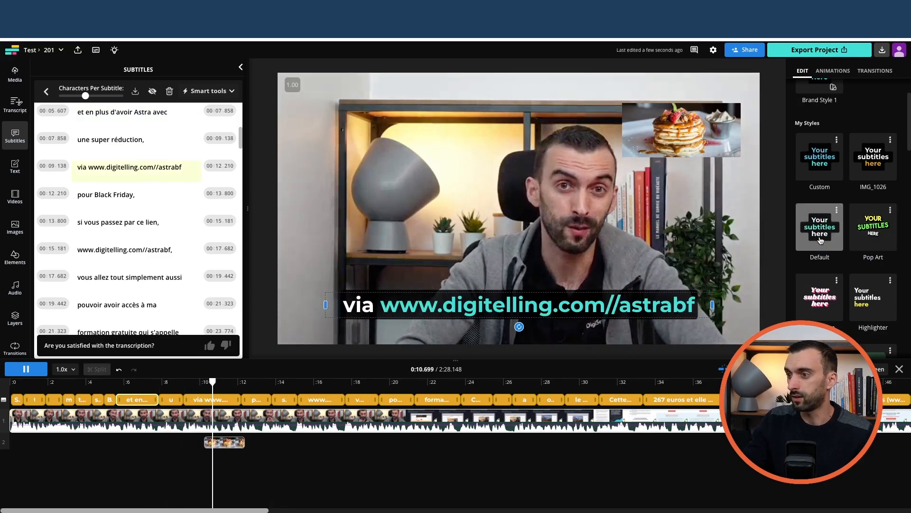
pyautogui.press('space')
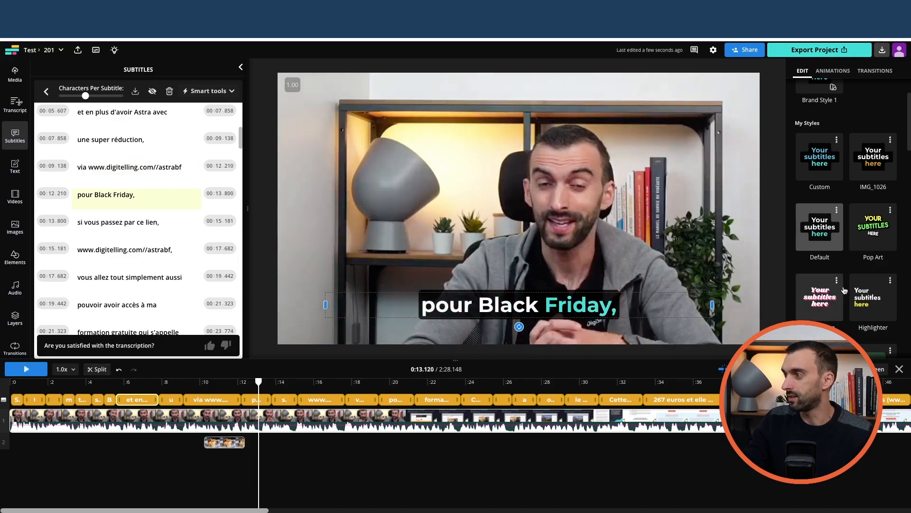
pyautogui.click(830, 71)
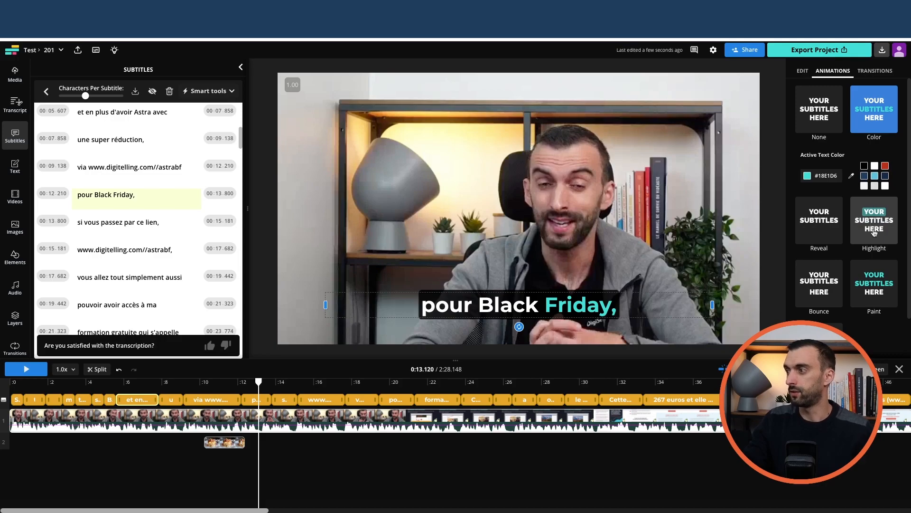
pyautogui.click(885, 167)
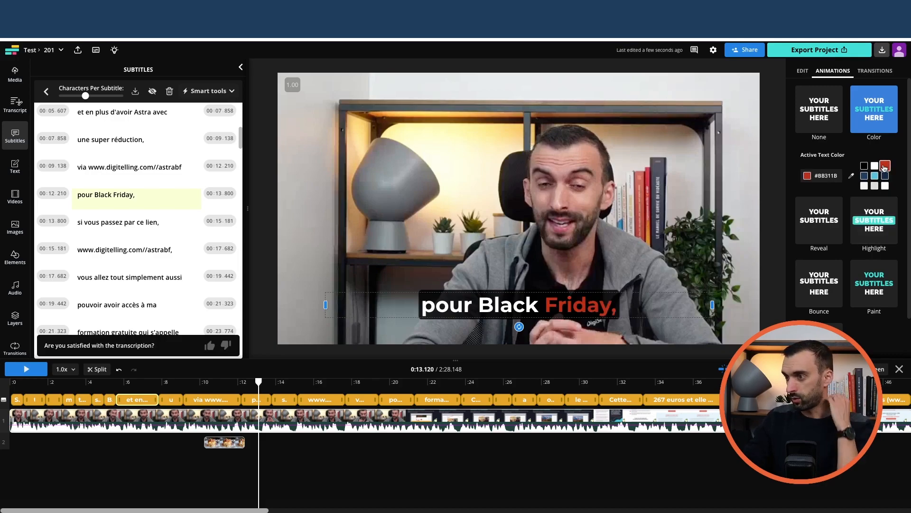
pyautogui.click(851, 177)
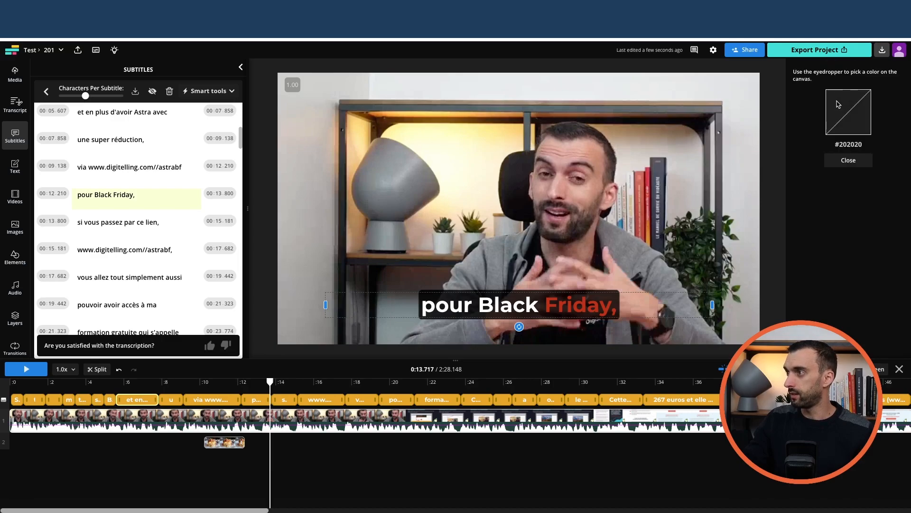
pyautogui.click(848, 182)
pyautogui.click(809, 177)
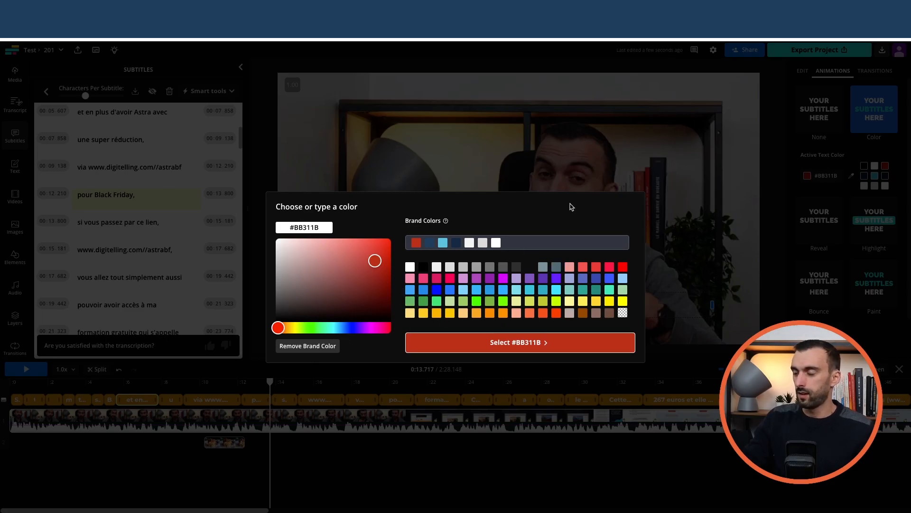
pyautogui.click(634, 168)
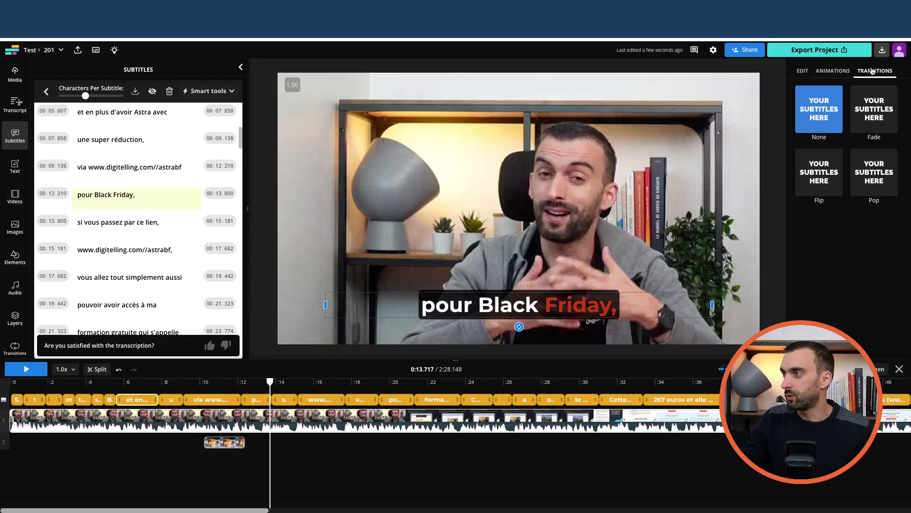
# Step: Return to the subtitles' text settings and read through the remaining transcribed lines
pyautogui.click(803, 72)
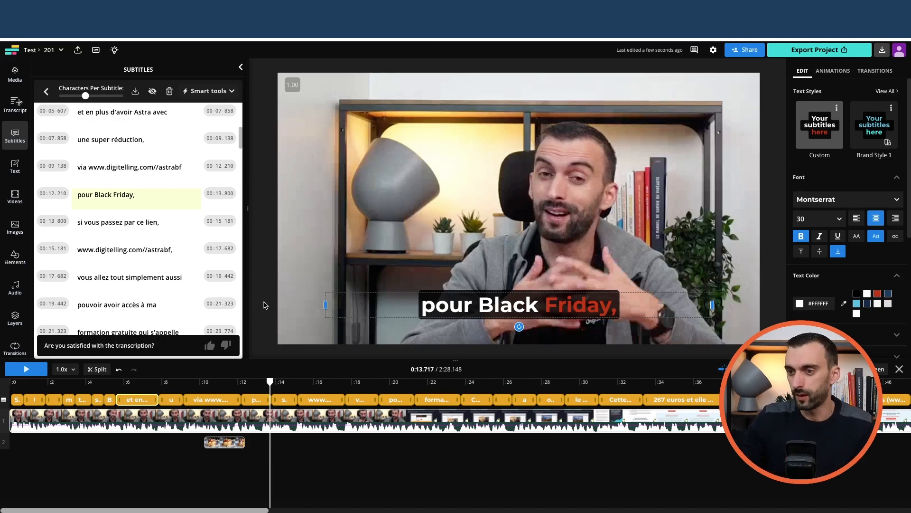
pyautogui.scroll(-20, 207, 259)
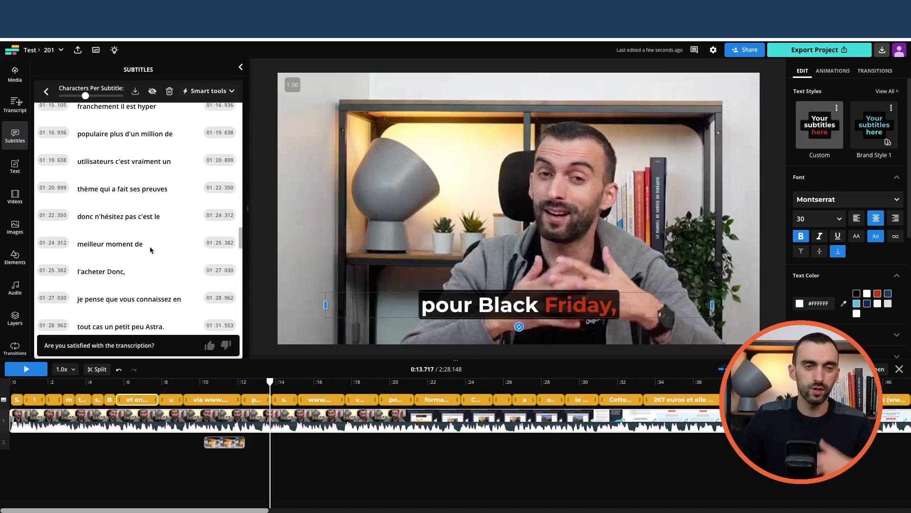
pyautogui.scroll(-10, 148, 251)
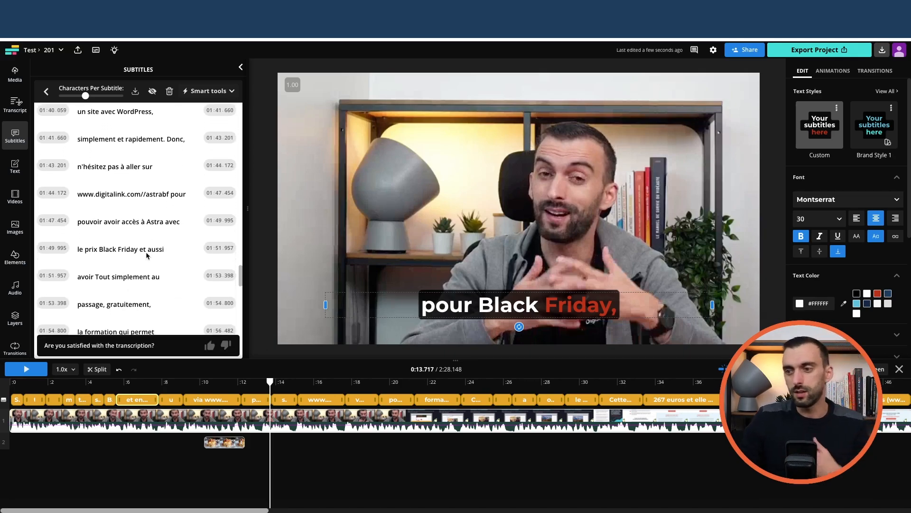
pyautogui.scroll(-10, 146, 256)
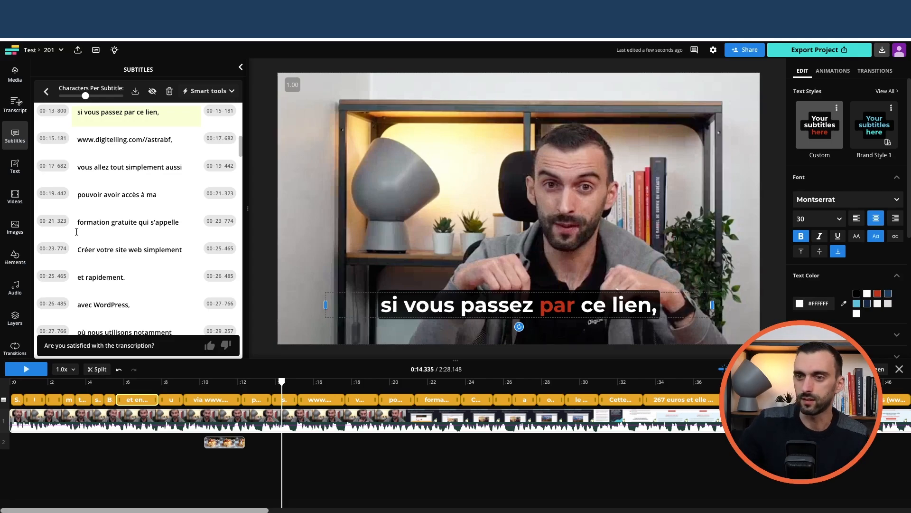
# Step: Add a sample text with the white-background style and place it in the canvas's lower-left area, just above the subtitle
pyautogui.click(15, 166)
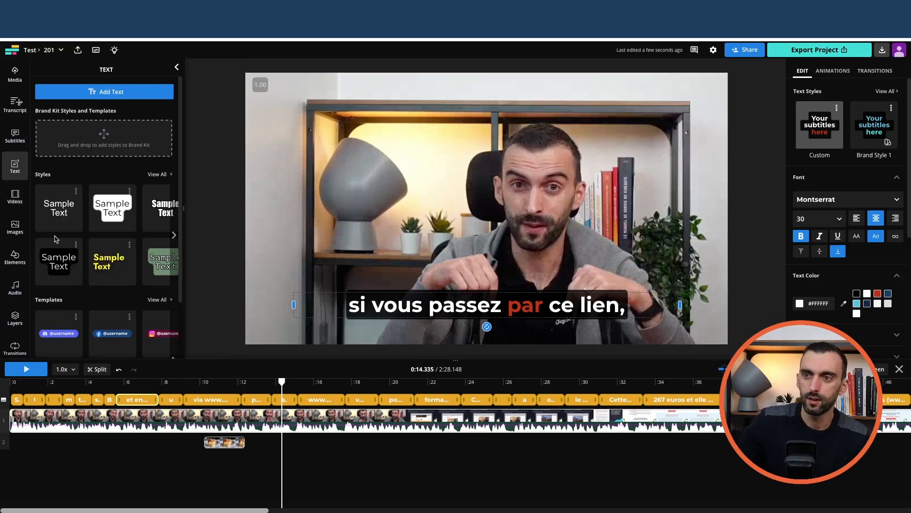
pyautogui.click(96, 219)
pyautogui.moveTo(461, 210); pyautogui.dragTo(320, 272)
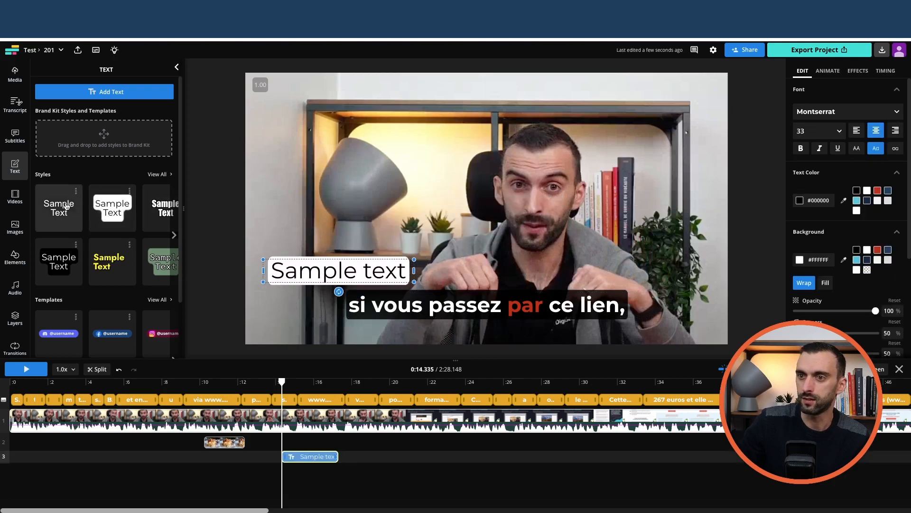
# Step: Replace the sample text's wording with "fzefj"
pyautogui.doubleClick(332, 273)
pyautogui.tripleClick(357, 278)
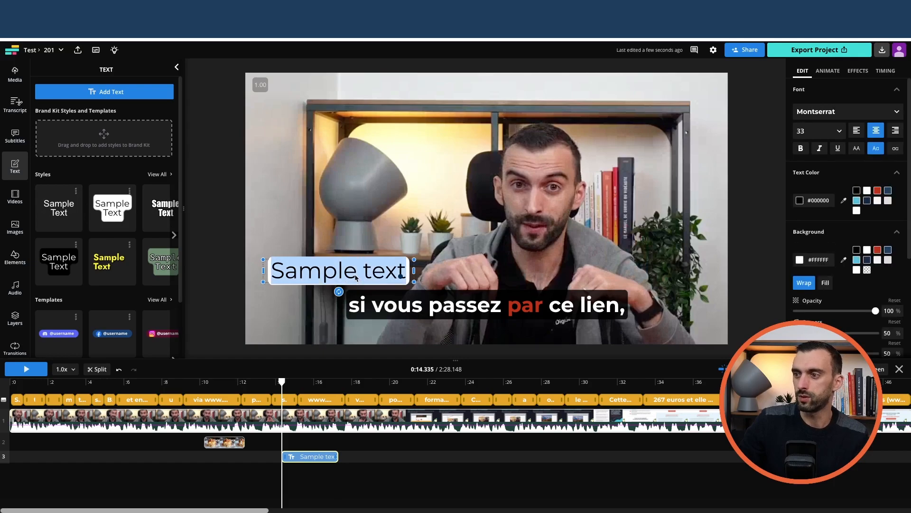
pyautogui.write('fzefj')
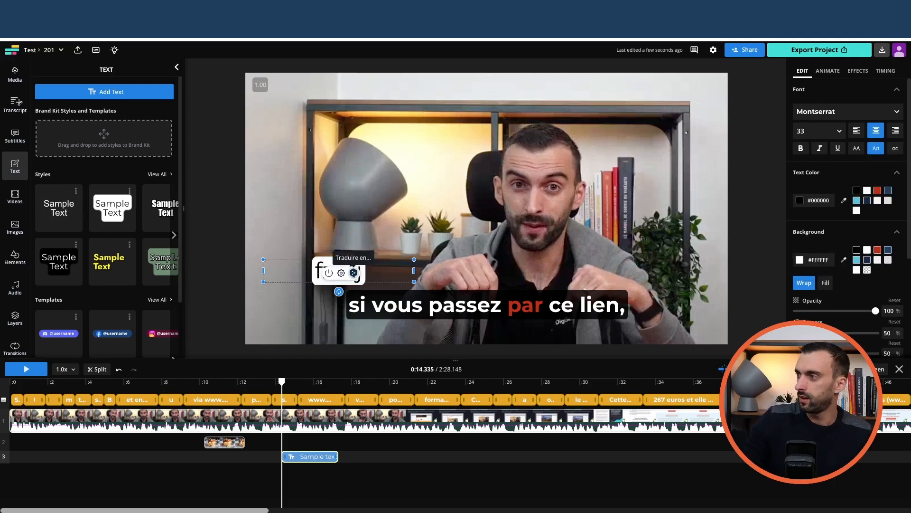
pyautogui.click(352, 274)
pyautogui.click(336, 272)
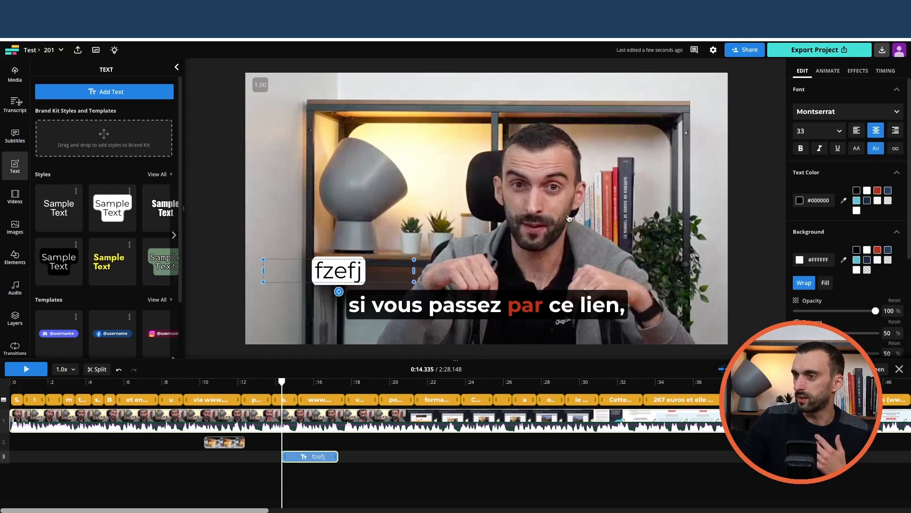
# Step: Look through the brand and popular fonts offered for the added text
pyautogui.click(830, 112)
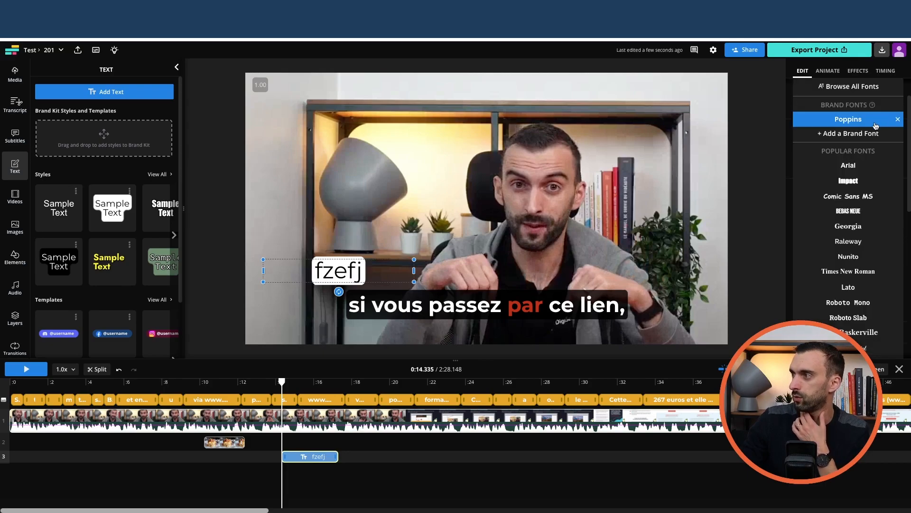
pyautogui.click(825, 77)
pyautogui.scroll(2, 820, 170)
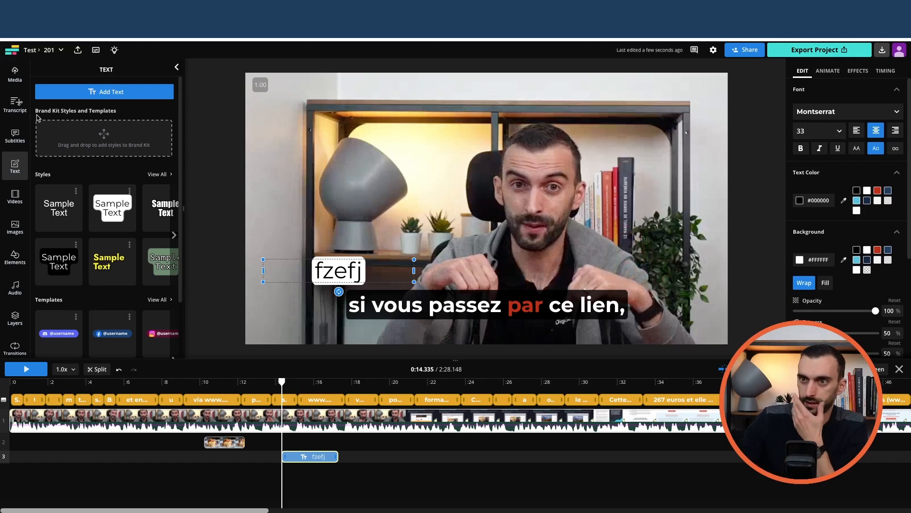
# Step: Return to the Test folder, duplicate the 201 project, and open the copy
pyautogui.click(48, 51)
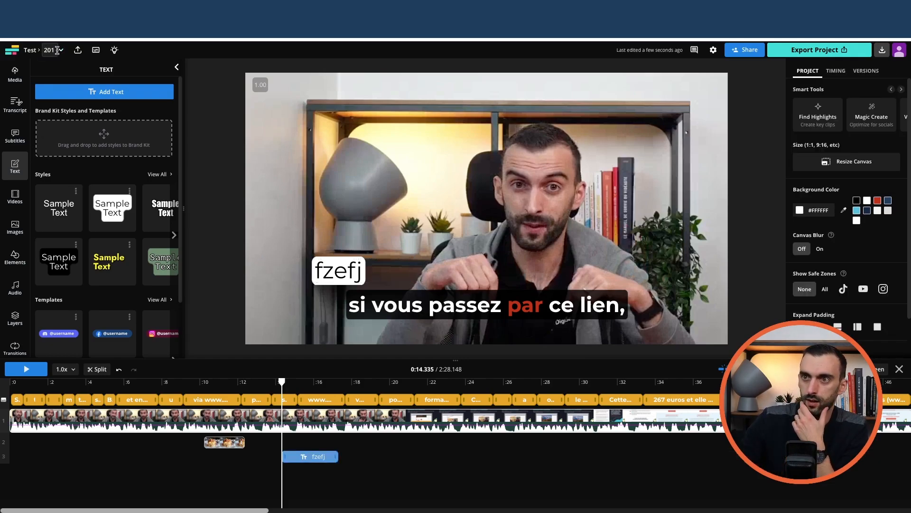
pyautogui.click(30, 50)
pyautogui.click(235, 178)
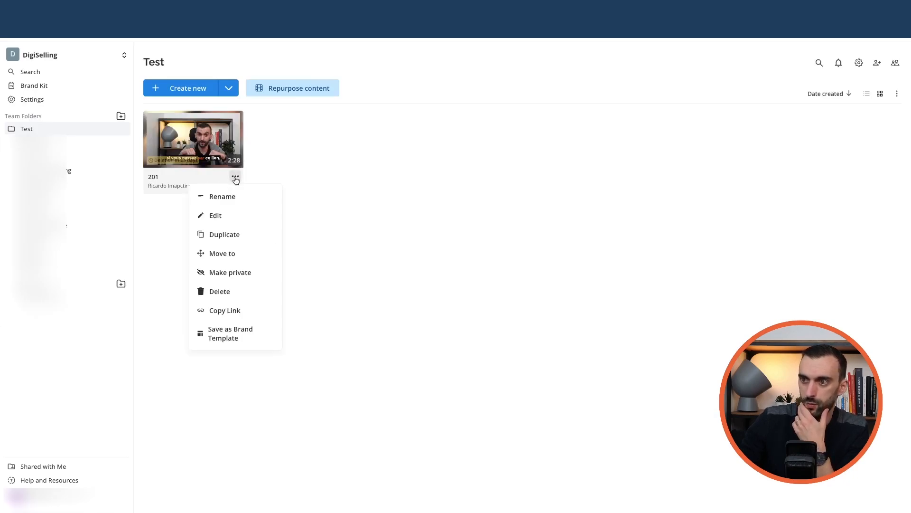
pyautogui.click(229, 234)
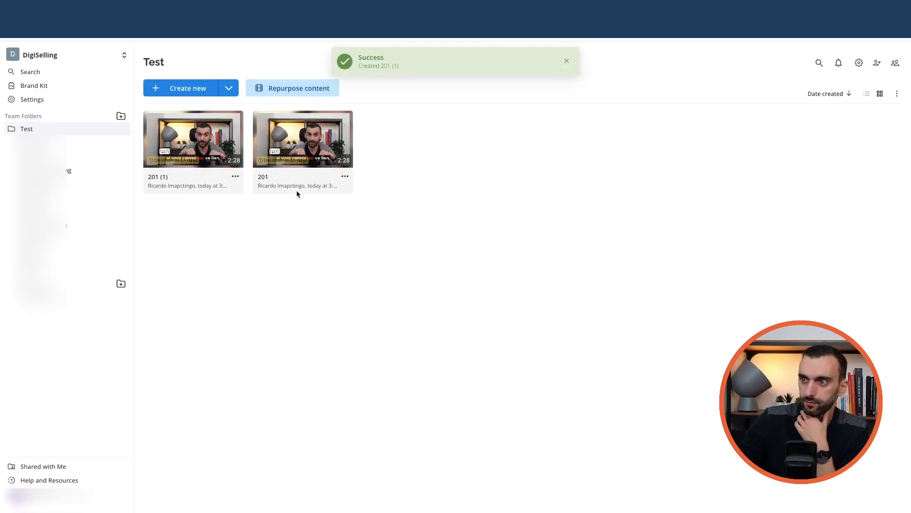
pyautogui.click(181, 150)
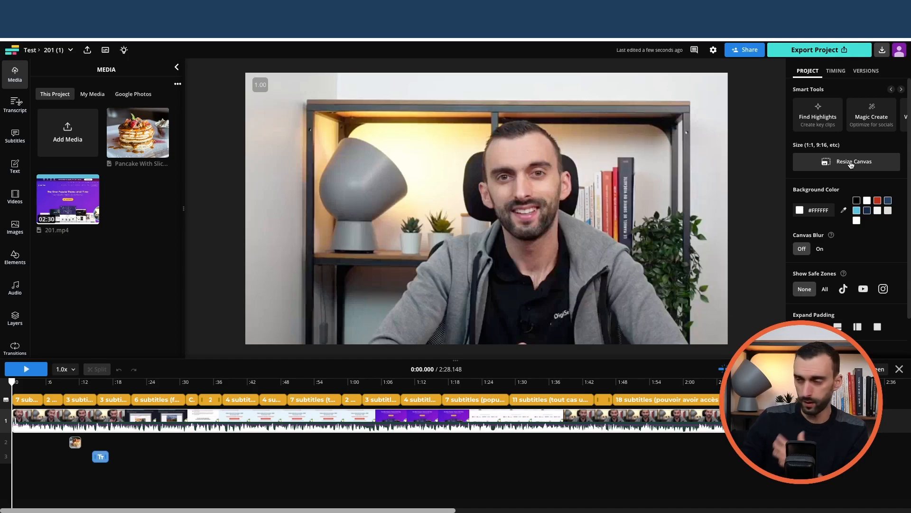
# Step: Resize the copy's canvas to the Instagram Story / Reel format (1080x1920, 9:16), fitted to centre with canvas blur
pyautogui.click(851, 164)
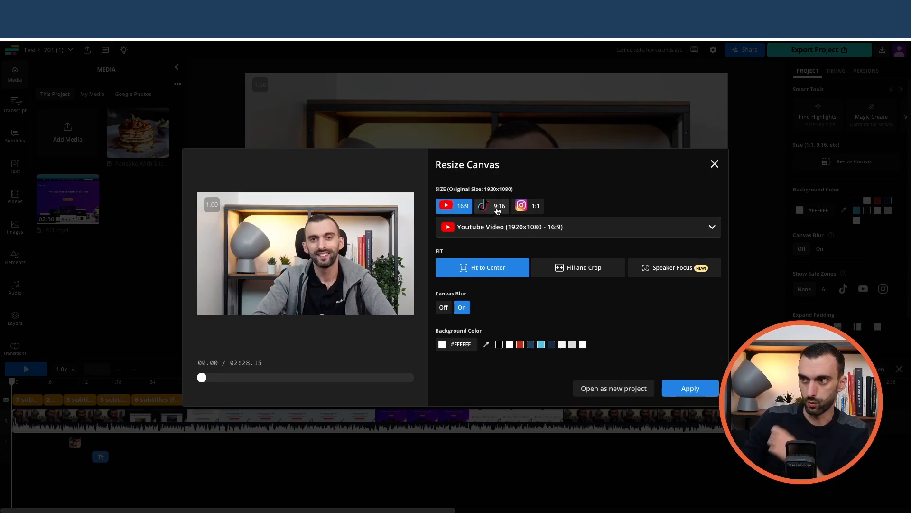
pyautogui.click(516, 223)
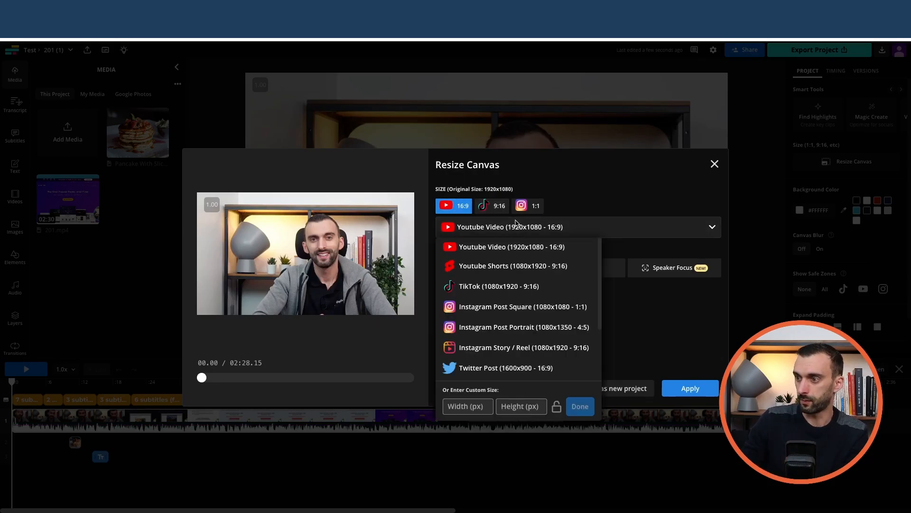
pyautogui.click(520, 347)
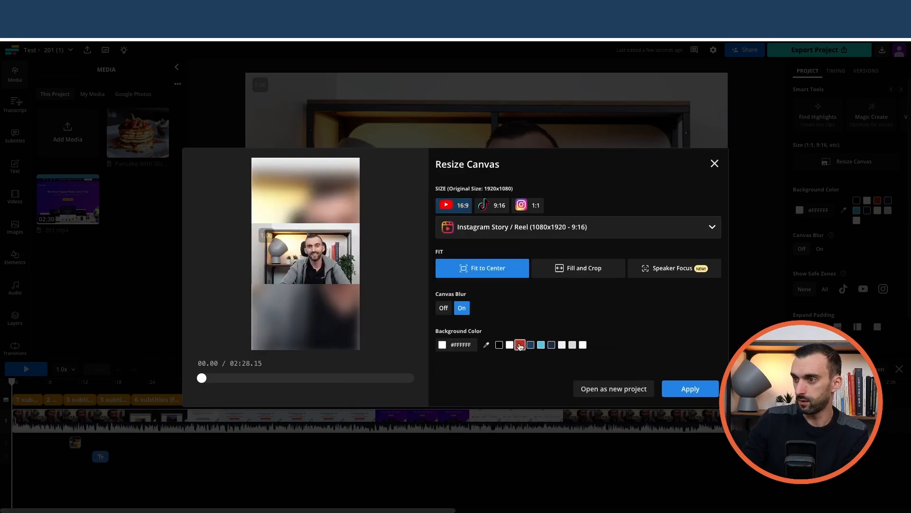
pyautogui.click(691, 389)
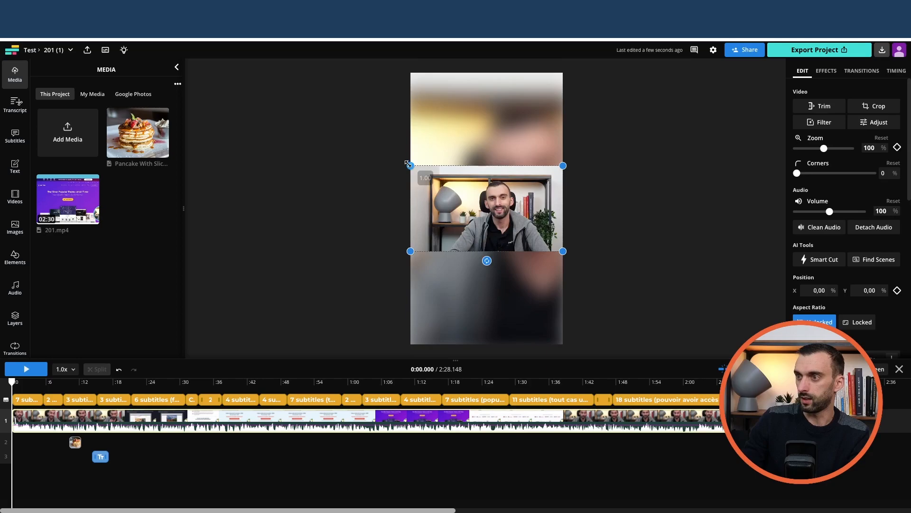
# Step: Enlarge the main video until it covers the whole vertical canvas, keeping the presenter in frame
pyautogui.moveTo(408, 164); pyautogui.dragTo(346, 46)
pyautogui.moveTo(563, 251); pyautogui.dragTo(574, 369)
pyautogui.moveTo(522, 326)
pyautogui.mouseDown()
pyautogui.moveTo(509, 324)
pyautogui.moveTo(516, 324)
pyautogui.mouseUp()
pyautogui.click(621, 315)
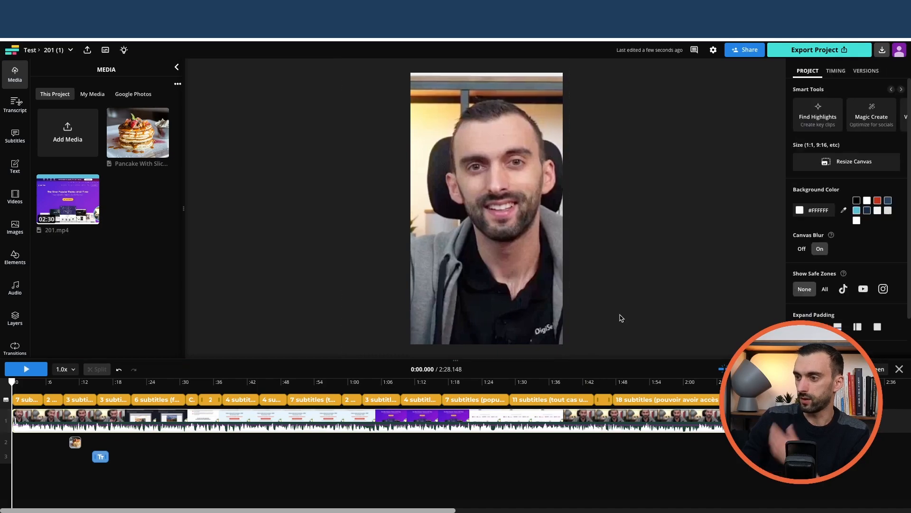
# Step: Preview the opening seconds and readjust the main video's framing to position X -39,47 % and Y 16,61 %
pyautogui.press('space')
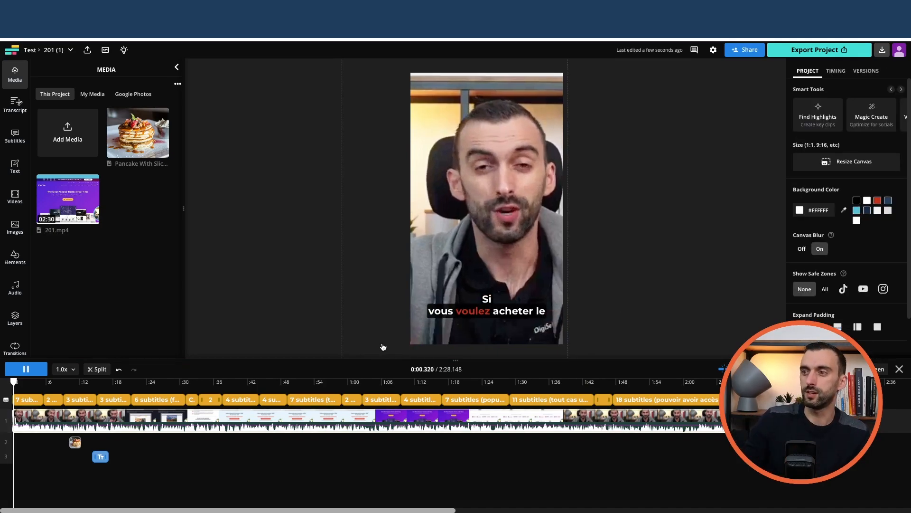
pyautogui.press('space')
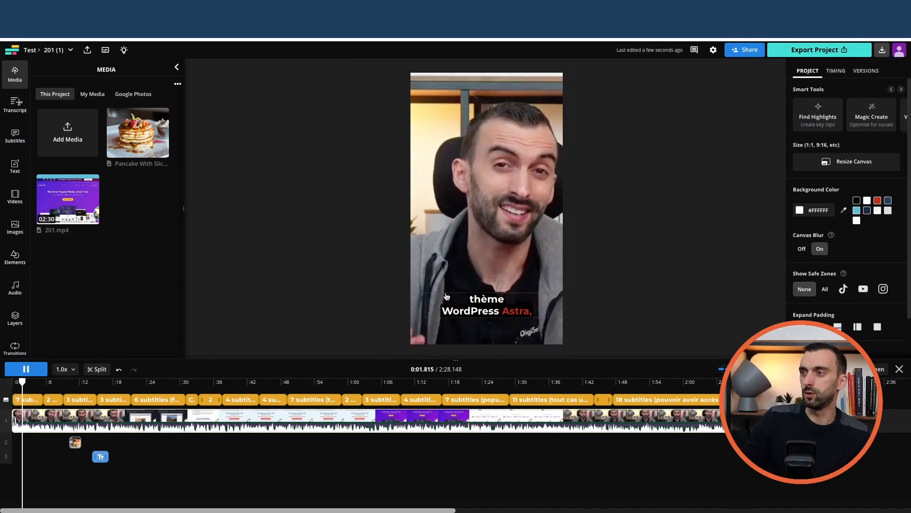
pyautogui.click(469, 239)
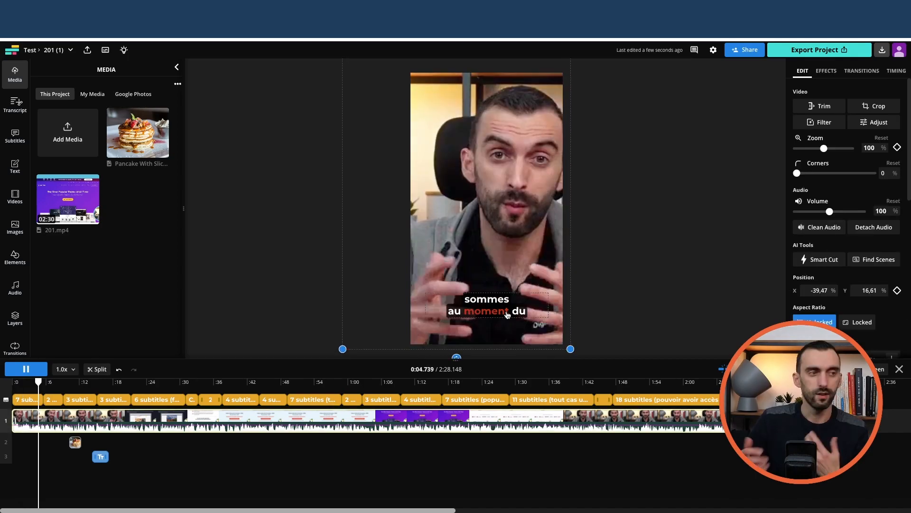
pyautogui.press('space')
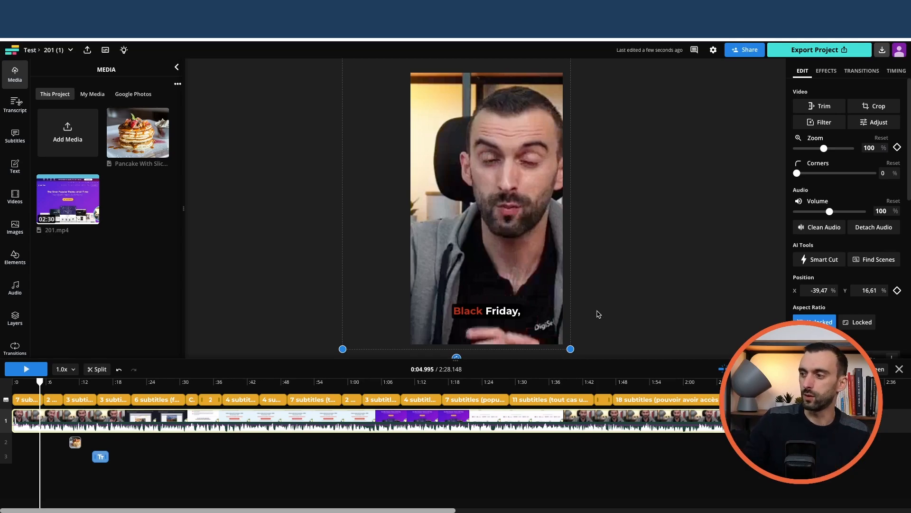
pyautogui.click(24, 369)
# Step: Search the stock images for "chien" and add the red-collared puppy photo over the full canvas at about 2:00
pyautogui.moveTo(41, 381); pyautogui.dragTo(686, 428)
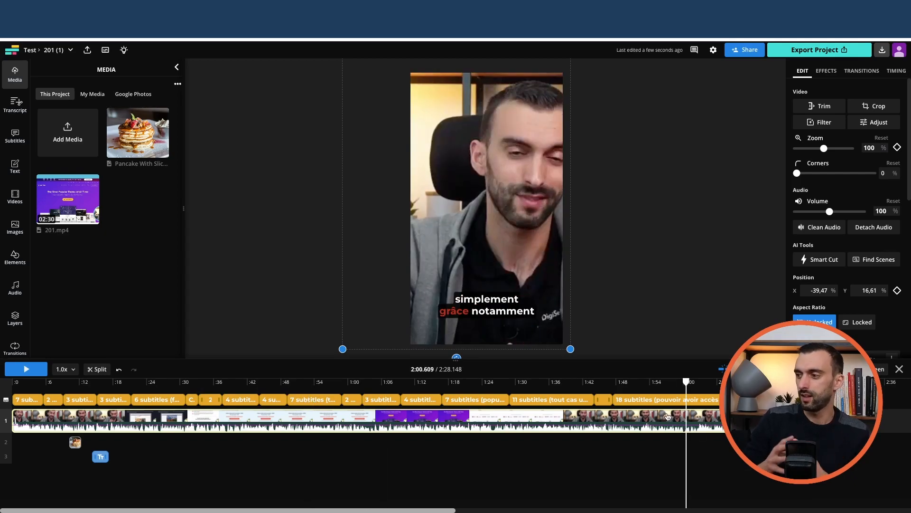
pyautogui.moveTo(698, 385)
pyautogui.mouseDown()
pyautogui.moveTo(717, 385)
pyautogui.moveTo(686, 391)
pyautogui.mouseUp()
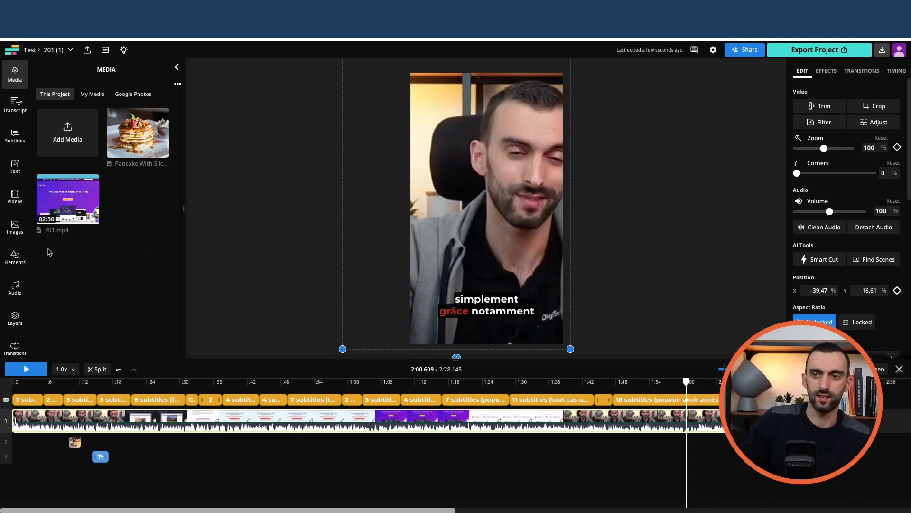
pyautogui.click(15, 233)
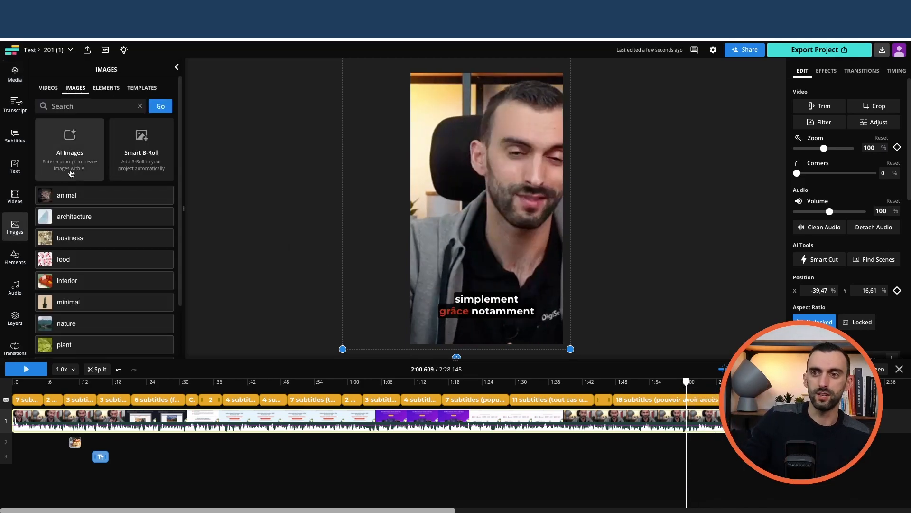
pyautogui.click(76, 107)
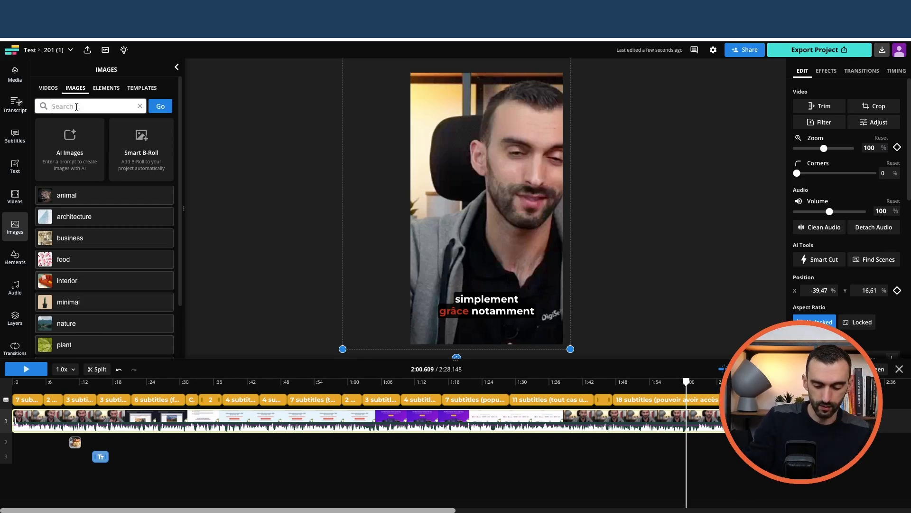
pyautogui.write('chien')
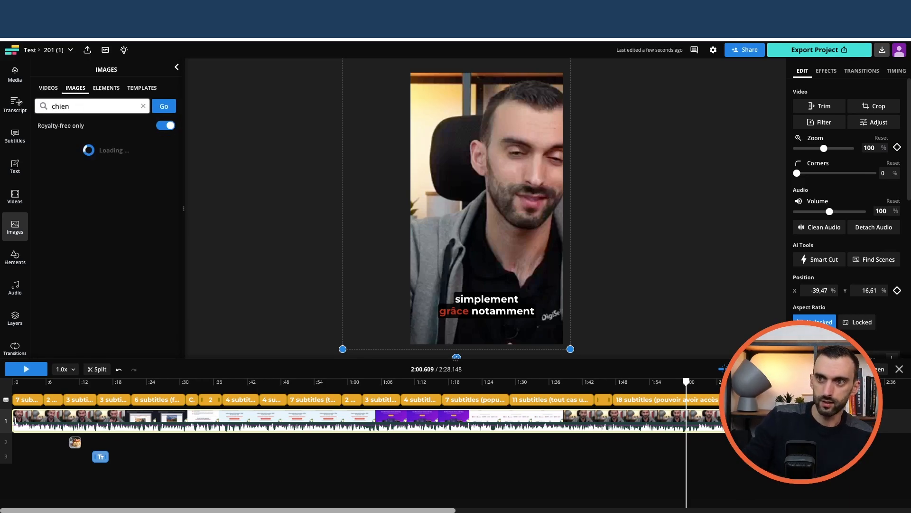
pyautogui.click(130, 163)
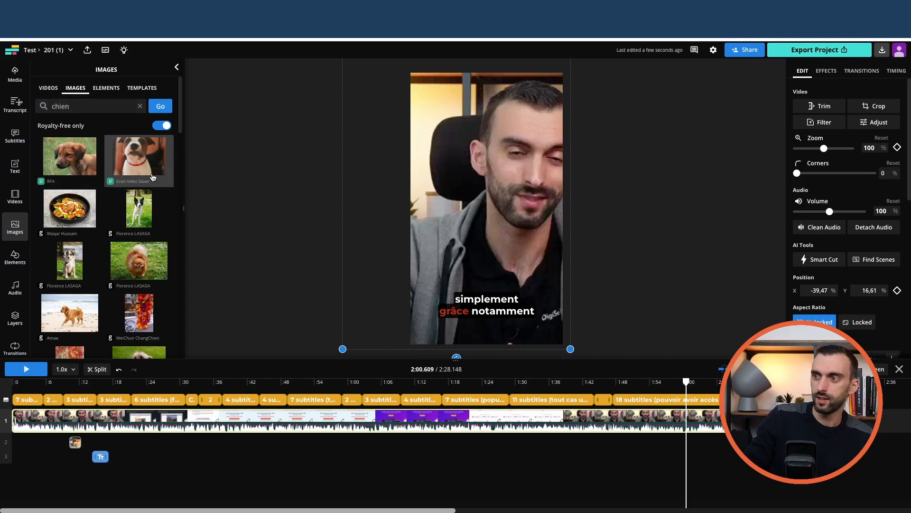
pyautogui.click(132, 164)
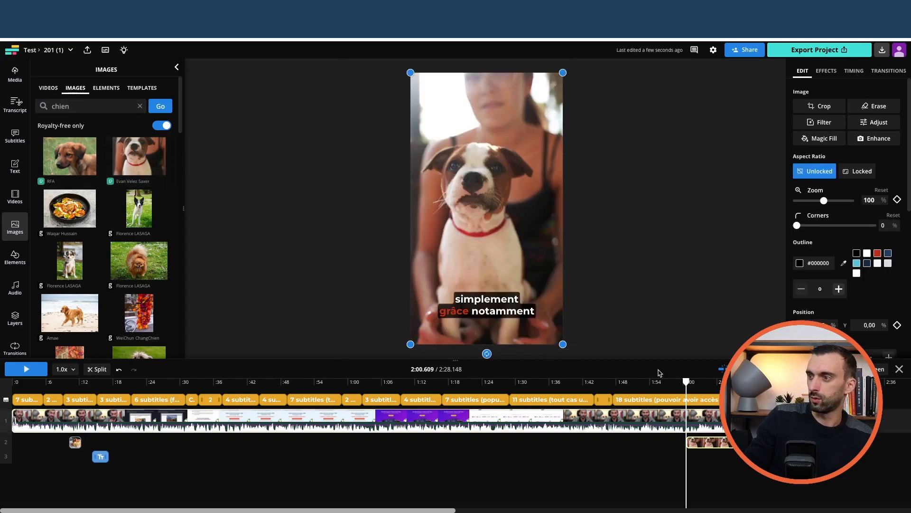
pyautogui.moveTo(504, 218); pyautogui.dragTo(498, 221)
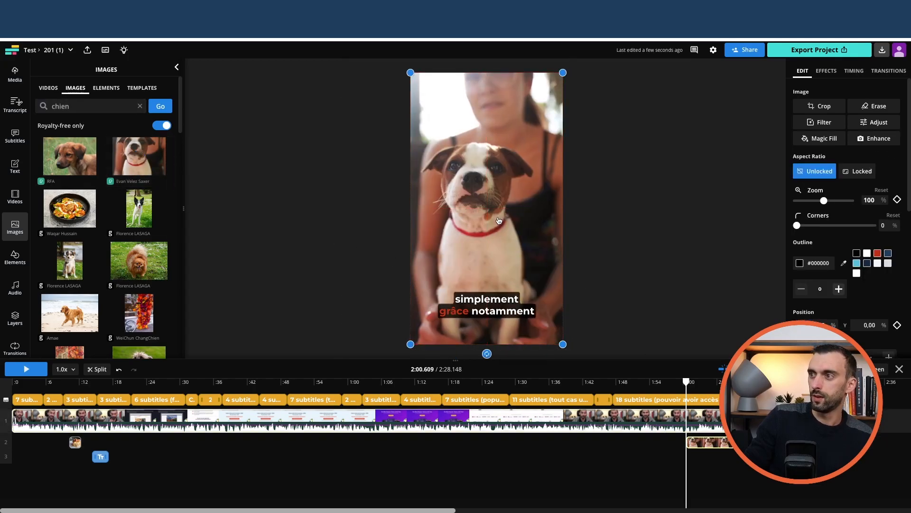
pyautogui.press('space')
pyautogui.press('space')
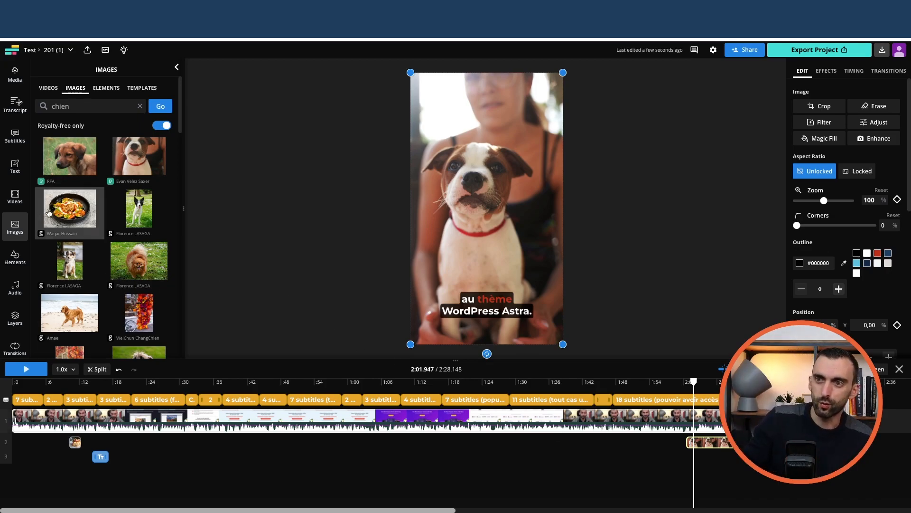
# Step: Add the beach clip from the "chien" stock videos and try to scale it over the whole canvas
pyautogui.click(49, 88)
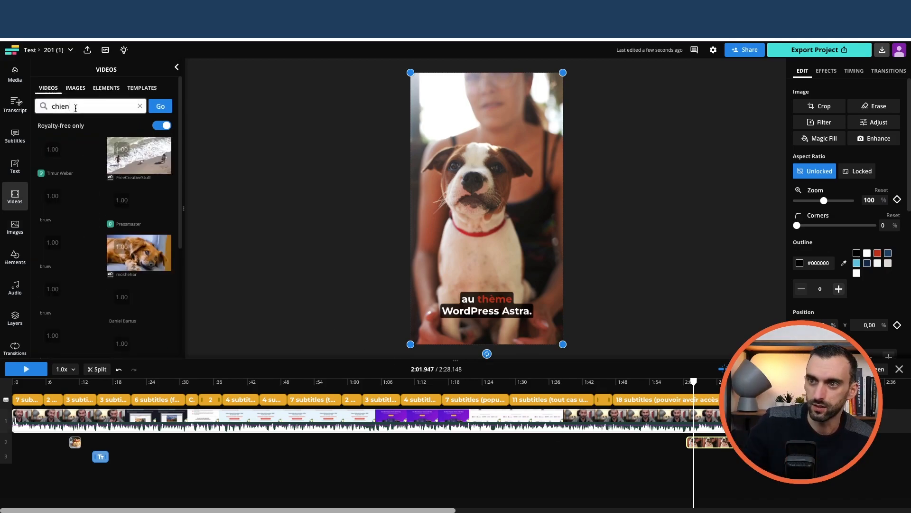
pyautogui.click(139, 155)
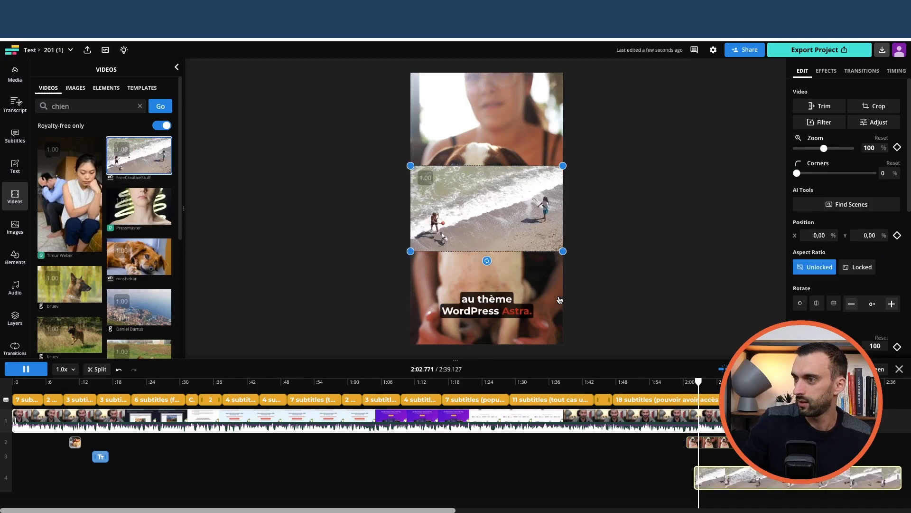
pyautogui.moveTo(513, 214); pyautogui.dragTo(504, 115)
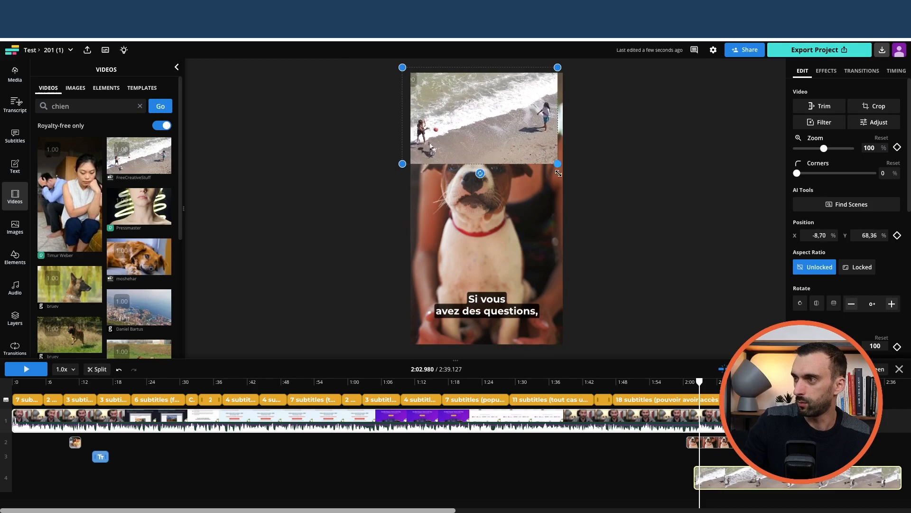
pyautogui.moveTo(554, 152); pyautogui.dragTo(618, 330)
pyautogui.moveTo(506, 233); pyautogui.dragTo(495, 239)
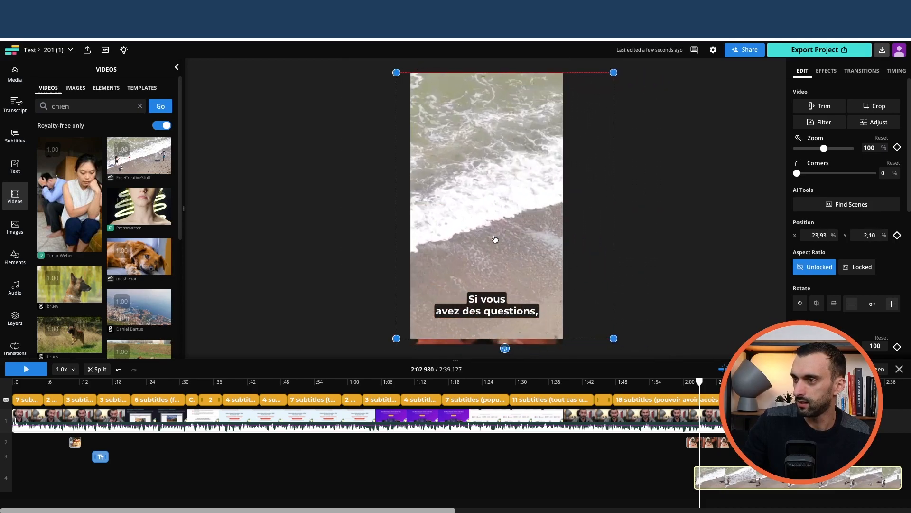
# Step: Undo the beach clip's enlargement and retry its size and position from the canvas's upper area
pyautogui.hotkey('ctrl', 'z')
pyautogui.hotkey('ctrl', 'z')
pyautogui.moveTo(486, 140)
pyautogui.mouseDown()
pyautogui.moveTo(500, 167)
pyautogui.moveTo(512, 147)
pyautogui.moveTo(494, 145)
pyautogui.mouseUp()
pyautogui.moveTo(563, 160); pyautogui.dragTo(691, 363)
pyautogui.moveTo(470, 183)
pyautogui.mouseDown()
pyautogui.moveTo(528, 181)
pyautogui.moveTo(477, 180)
pyautogui.moveTo(456, 169)
pyautogui.moveTo(484, 172)
pyautogui.mouseUp()
pyautogui.hotkey('ctrl', 'z')
pyautogui.moveTo(464, 122)
pyautogui.mouseDown()
pyautogui.moveTo(490, 138)
pyautogui.moveTo(472, 121)
pyautogui.mouseUp()
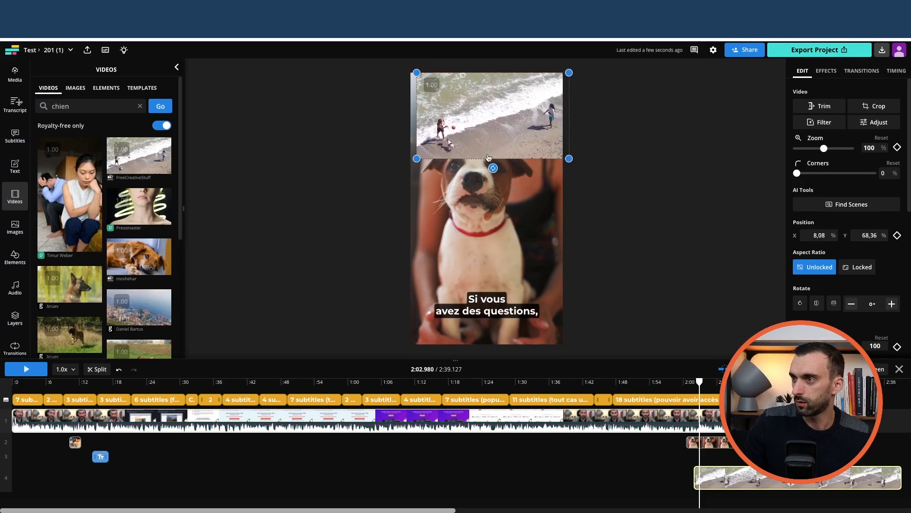
# Step: Try again to enlarge the beach clip across the canvas, and delete the clip
pyautogui.moveTo(552, 161); pyautogui.dragTo(535, 224)
pyautogui.moveTo(710, 293); pyautogui.dragTo(742, 325)
pyautogui.moveTo(549, 253); pyautogui.dragTo(522, 231)
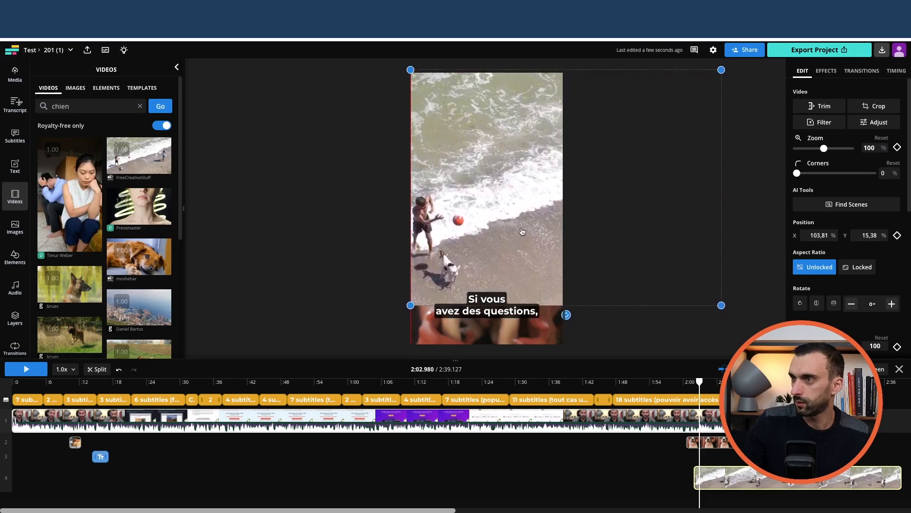
pyautogui.moveTo(723, 305); pyautogui.dragTo(744, 347)
pyautogui.moveTo(514, 208); pyautogui.dragTo(523, 208)
pyautogui.hotkey('ctrl', 'z')
pyautogui.hotkey('ctrl', 'z')
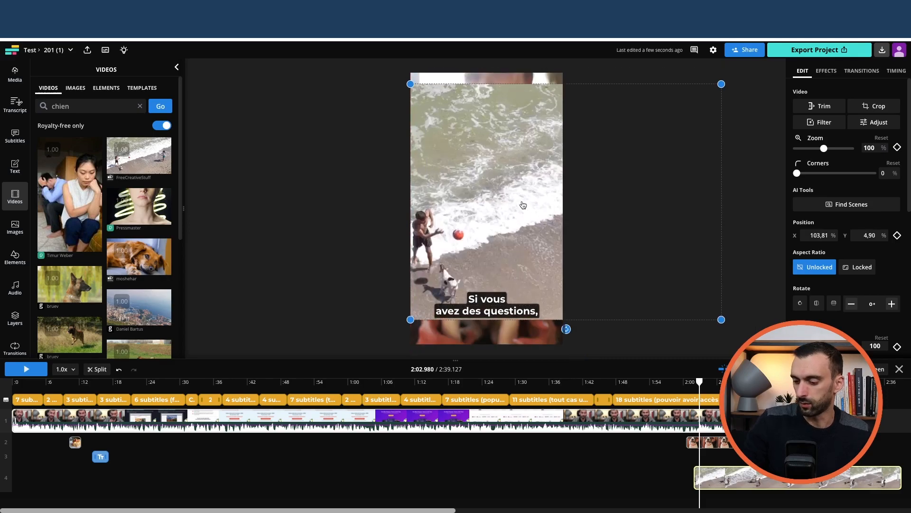
pyautogui.press('Delete')
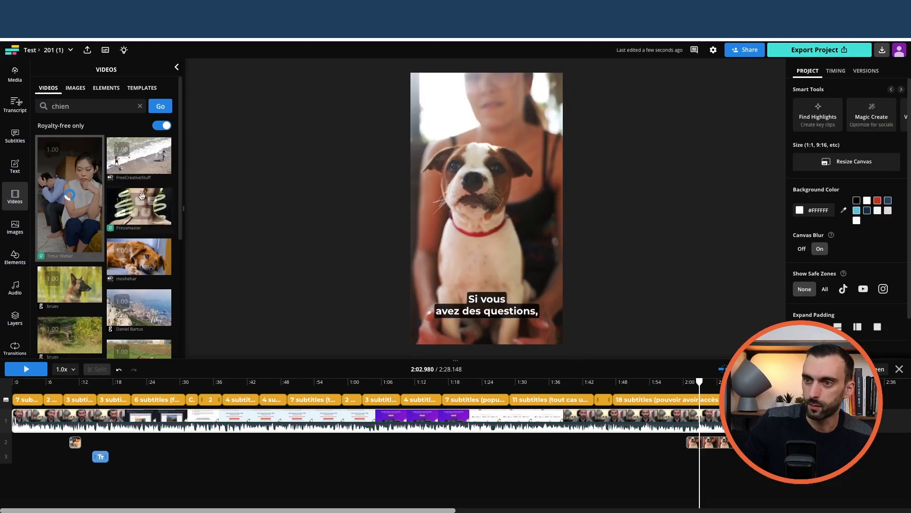
# Step: Add the vertical stock video of the distressed couple at about 2:03 and browse the remaining video results
pyautogui.press('space')
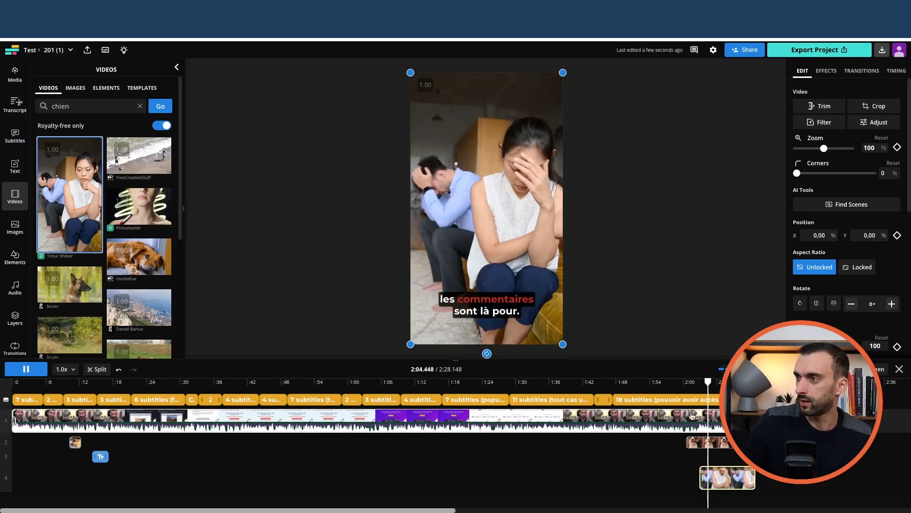
pyautogui.scroll(-2, 98, 146)
pyautogui.press('space')
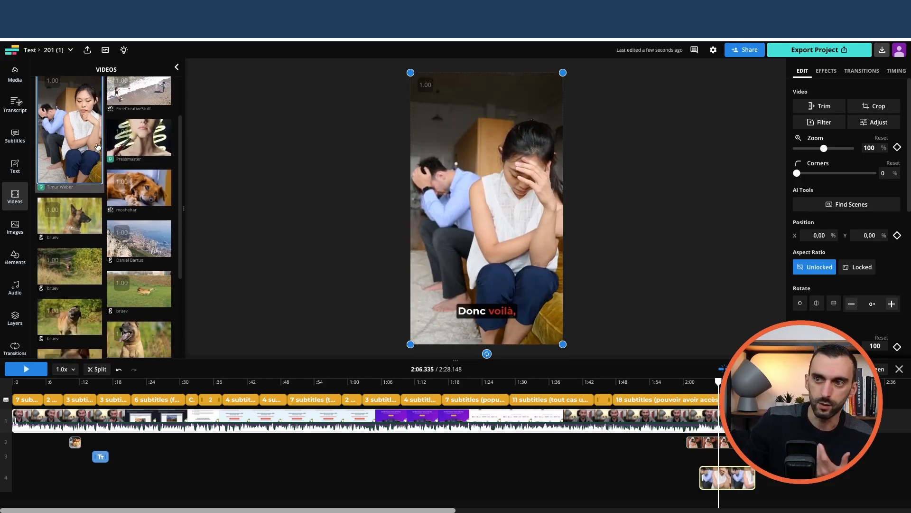
pyautogui.scroll(-3, 97, 146)
pyautogui.scroll(-5, 104, 180)
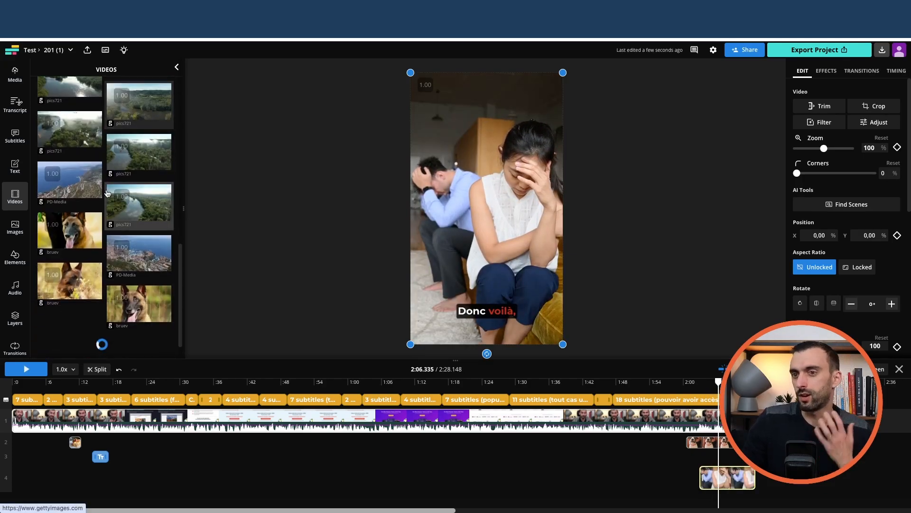
pyautogui.scroll(-7, 107, 193)
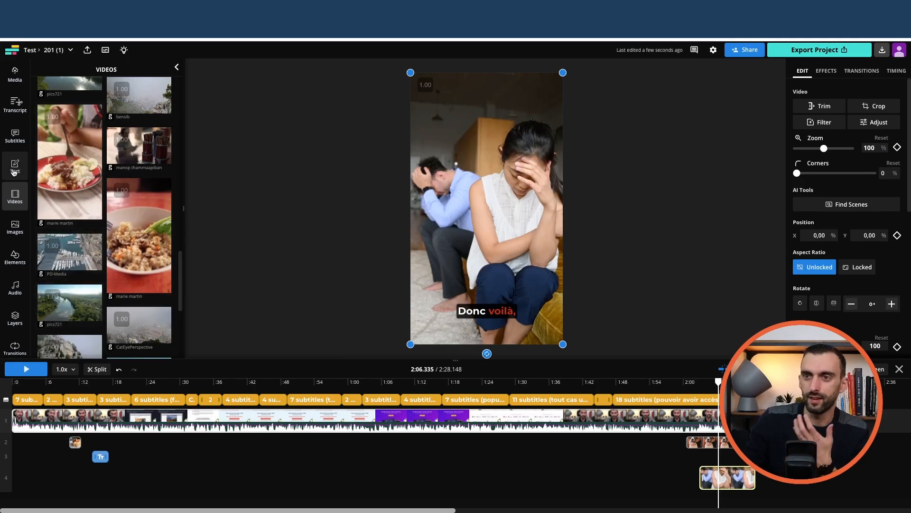
# Step: Skim the subtitle lines, select the subtitles at about 1:12, and apply the Reveal animation to them
pyautogui.click(15, 138)
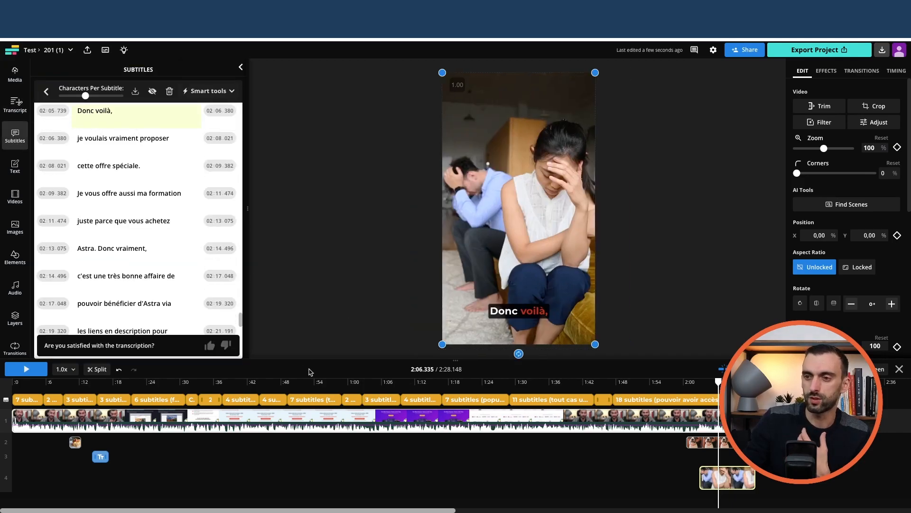
pyautogui.scroll(-5, 180, 304)
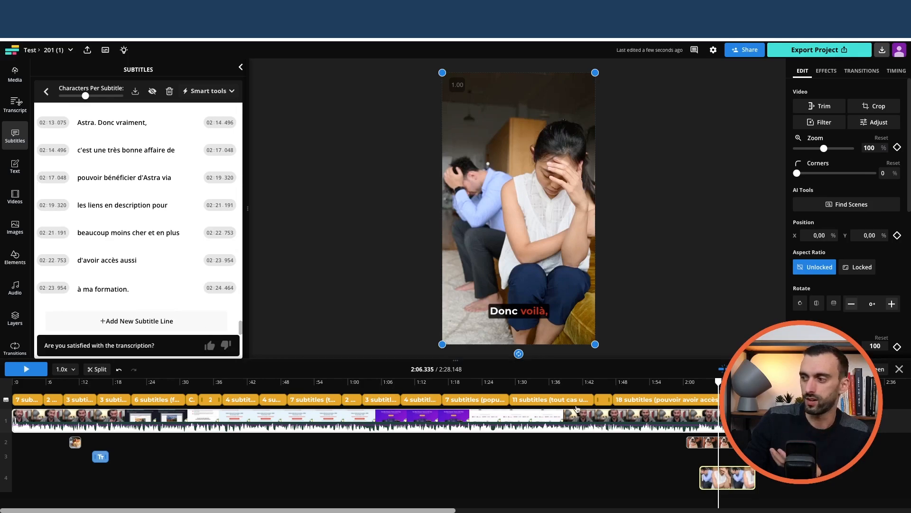
pyautogui.scroll(6, 155, 268)
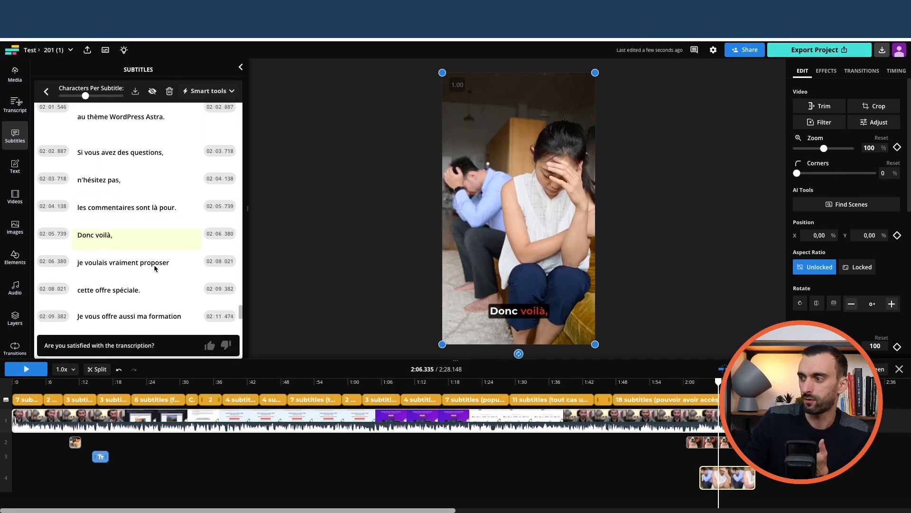
pyautogui.scroll(1, 156, 269)
pyautogui.click(414, 405)
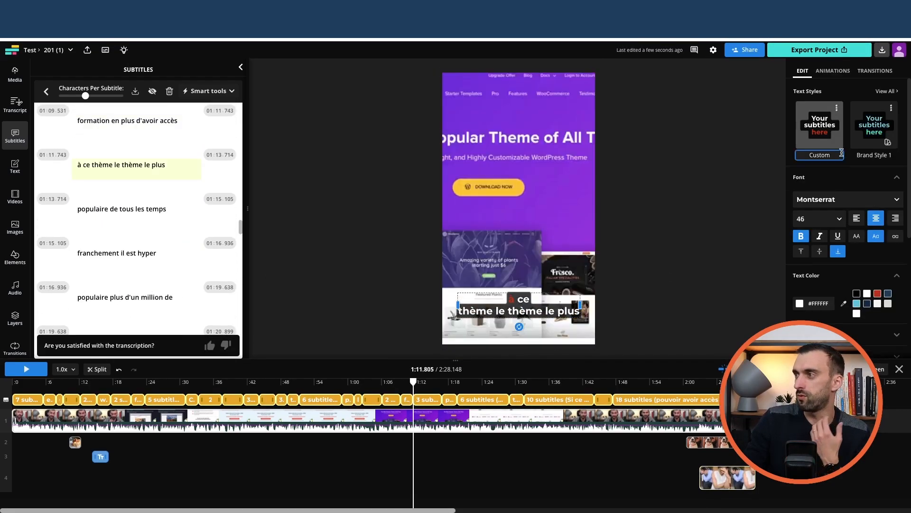
pyautogui.click(834, 77)
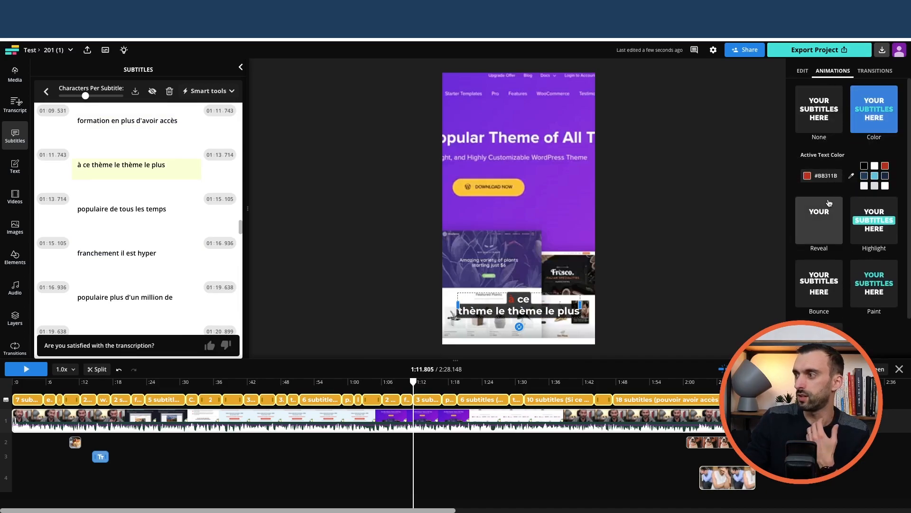
pyautogui.click(822, 228)
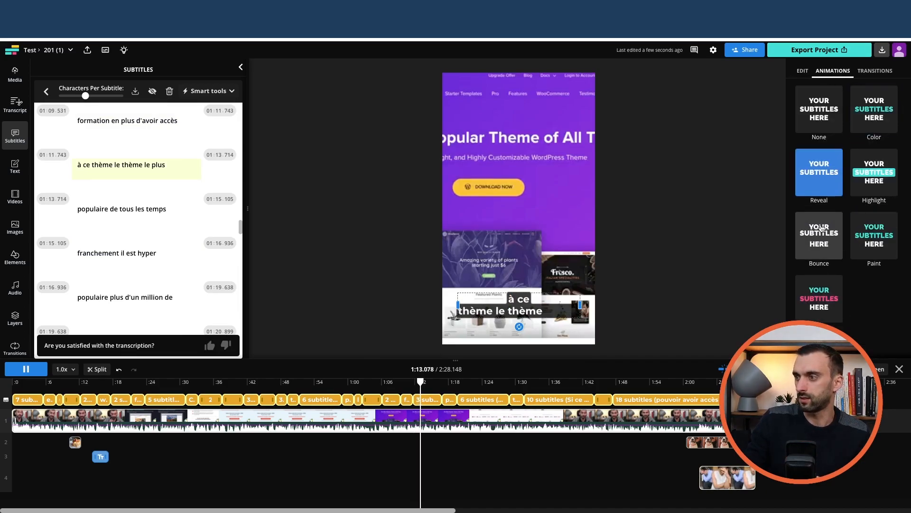